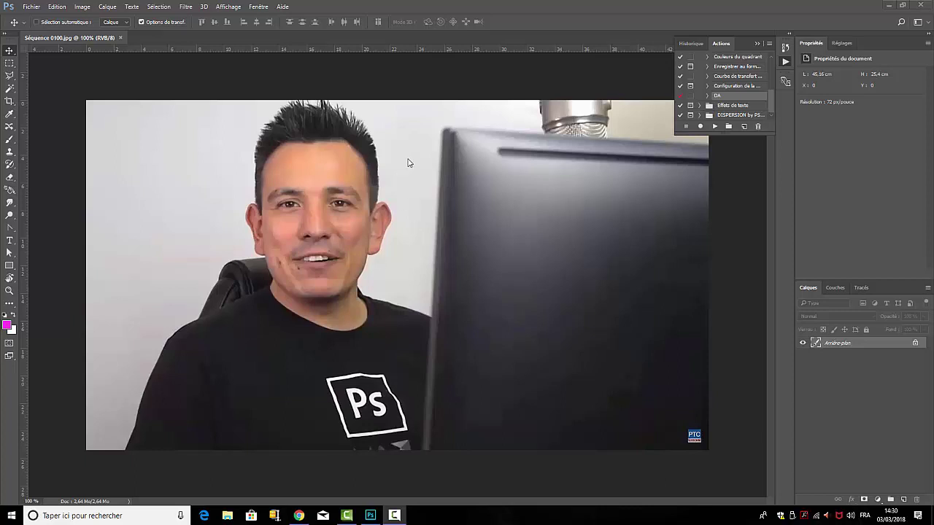
# Step: Undock the Actions panel so it floats over the canvas, and run the DA action on the photo
pyautogui.click(262, 9)
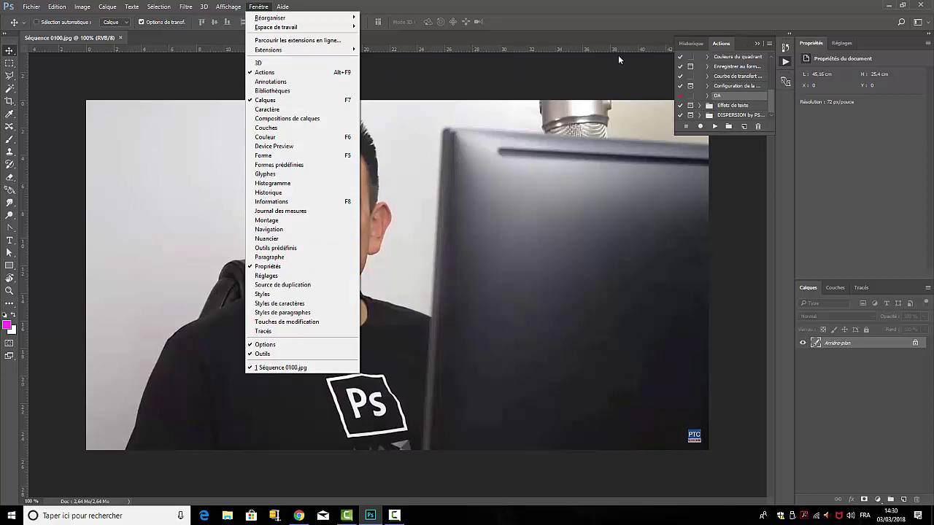
pyautogui.moveTo(749, 47); pyautogui.dragTo(580, 127)
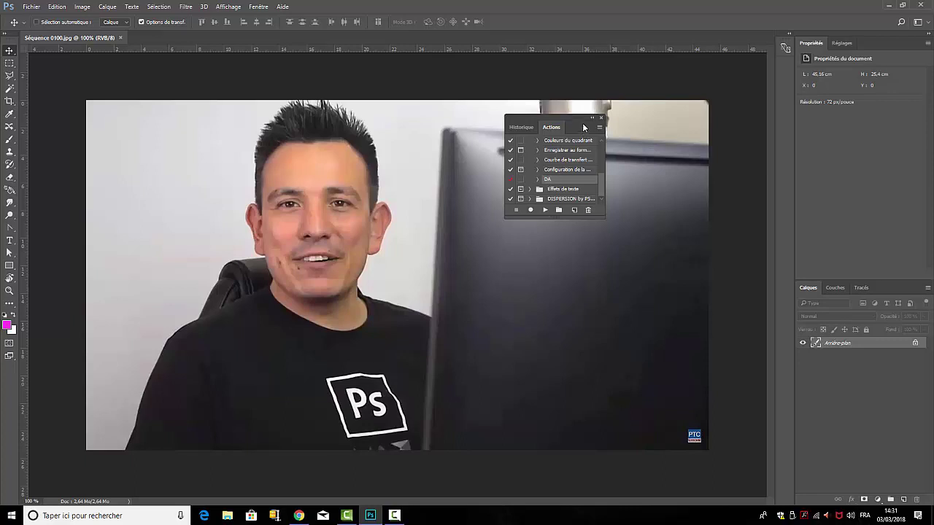
pyautogui.moveTo(583, 121); pyautogui.dragTo(744, 43)
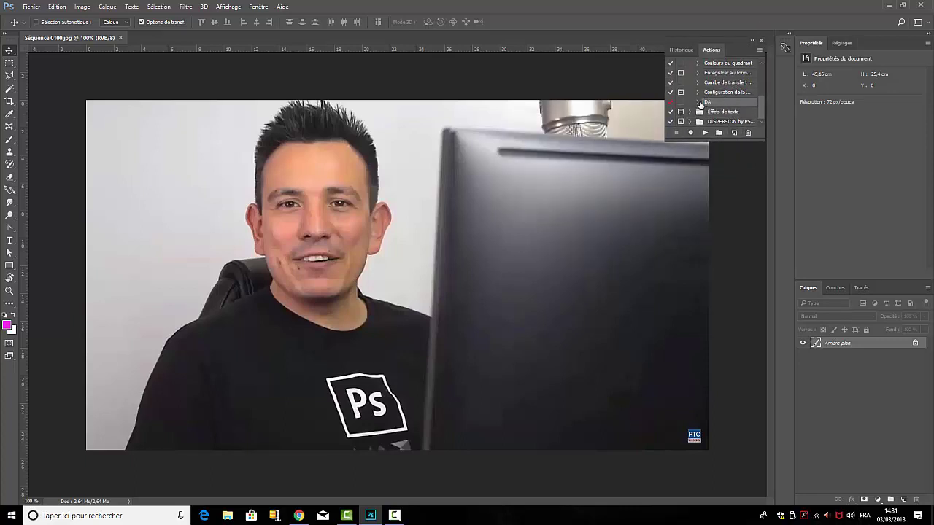
pyautogui.click(704, 132)
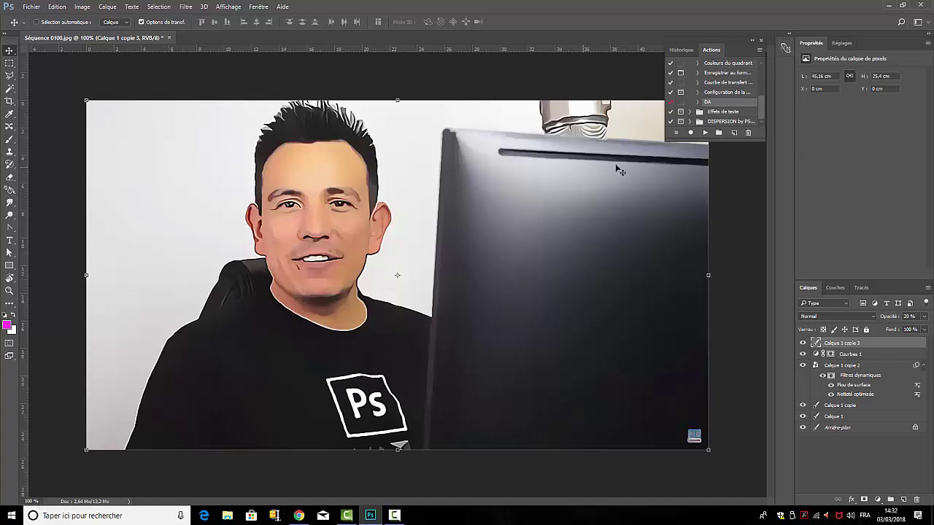
# Step: Review the DA action's options, including its function key choices, and dismiss them without changes
pyautogui.click(759, 51)
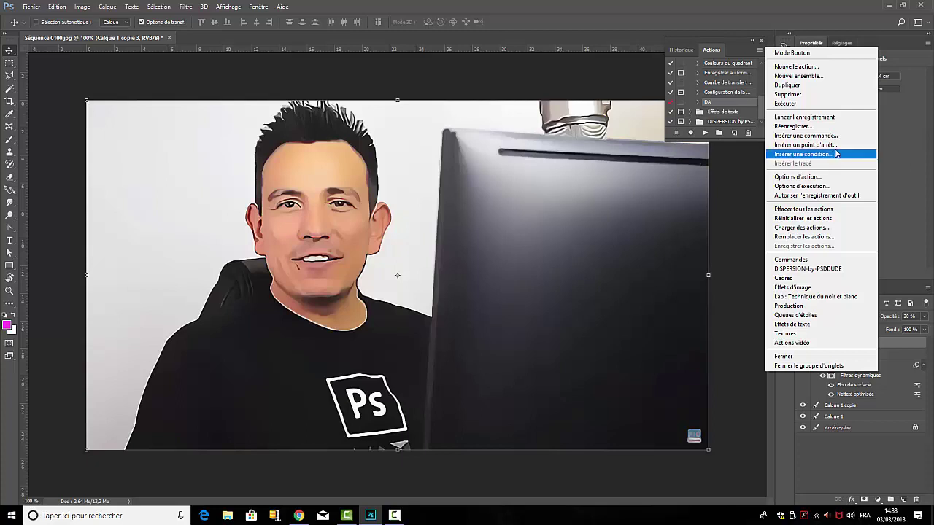
pyautogui.click(791, 178)
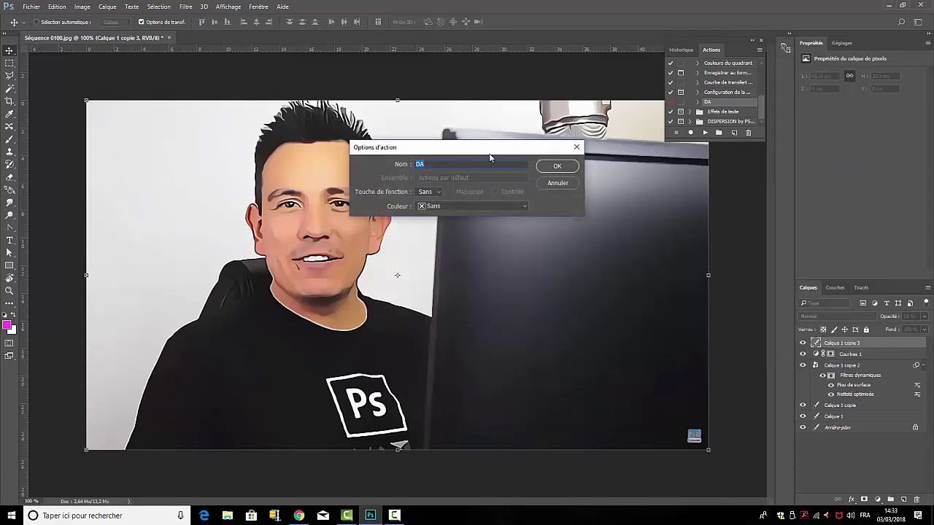
pyautogui.moveTo(489, 151); pyautogui.dragTo(602, 148)
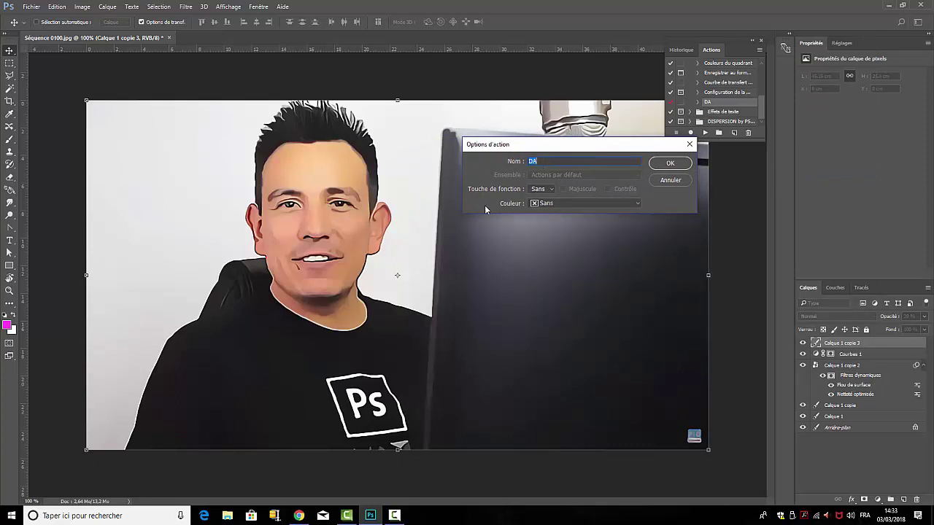
pyautogui.click(553, 192)
pyautogui.click(553, 193)
pyautogui.click(676, 180)
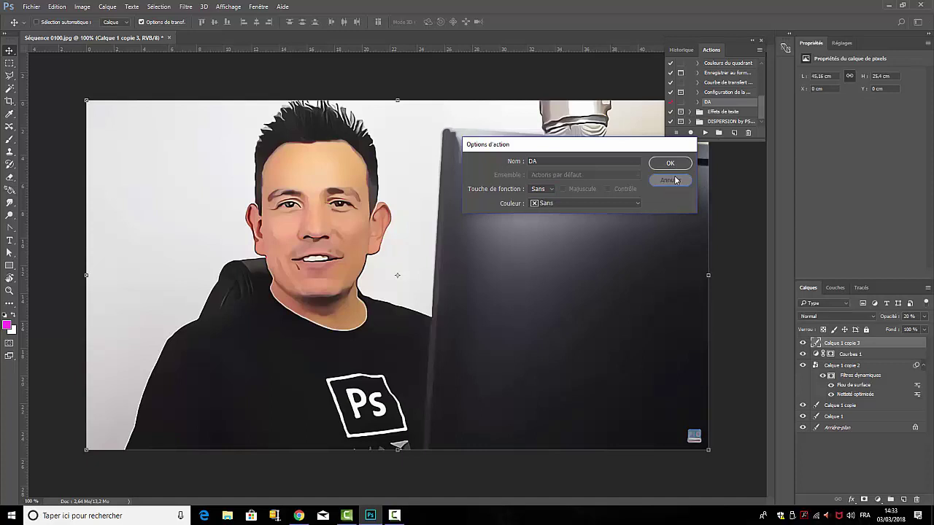
# Step: Review the playback performance options and the other available action commands without changing anything
pyautogui.click(760, 49)
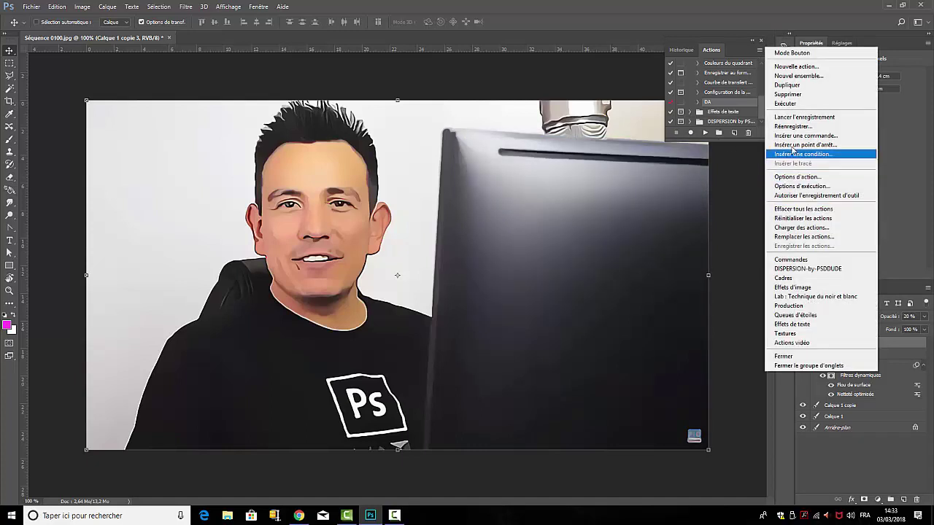
pyautogui.click(795, 187)
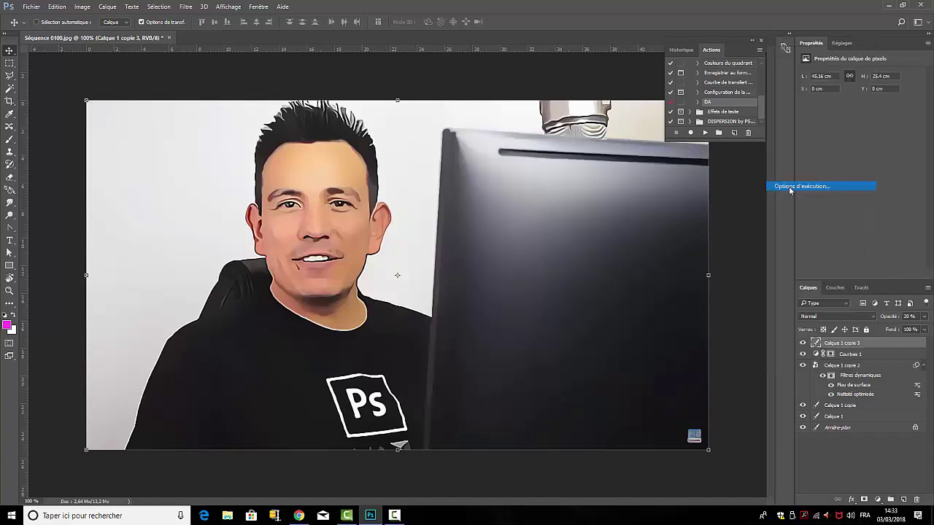
pyautogui.moveTo(555, 145); pyautogui.dragTo(694, 108)
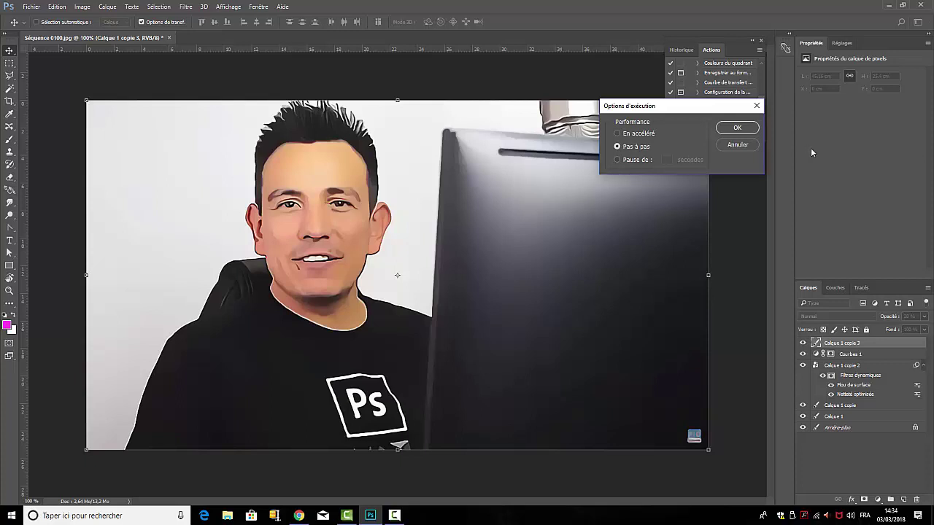
pyautogui.click(738, 145)
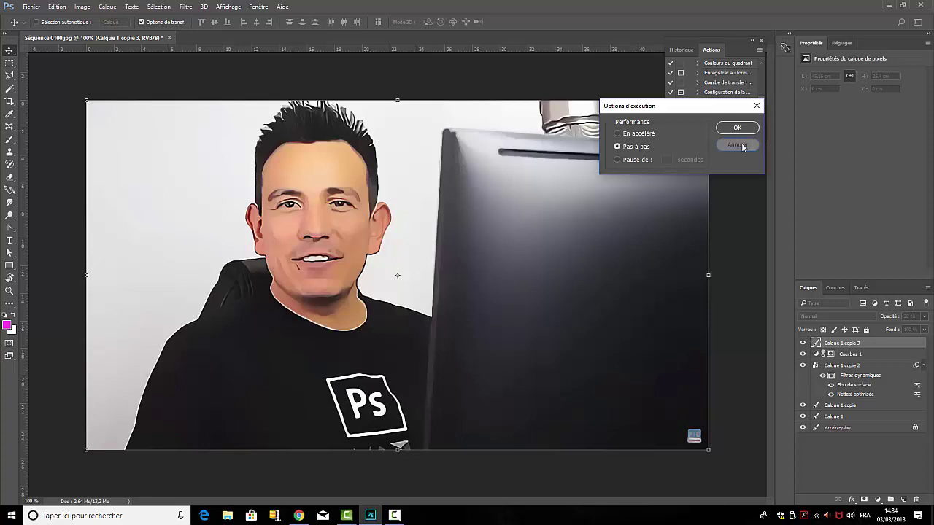
pyautogui.click(759, 50)
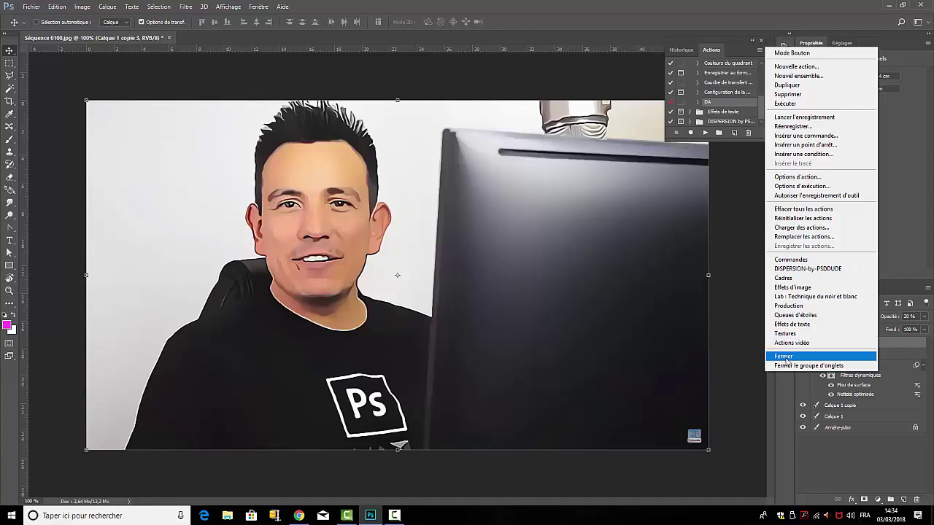
pyautogui.click(752, 184)
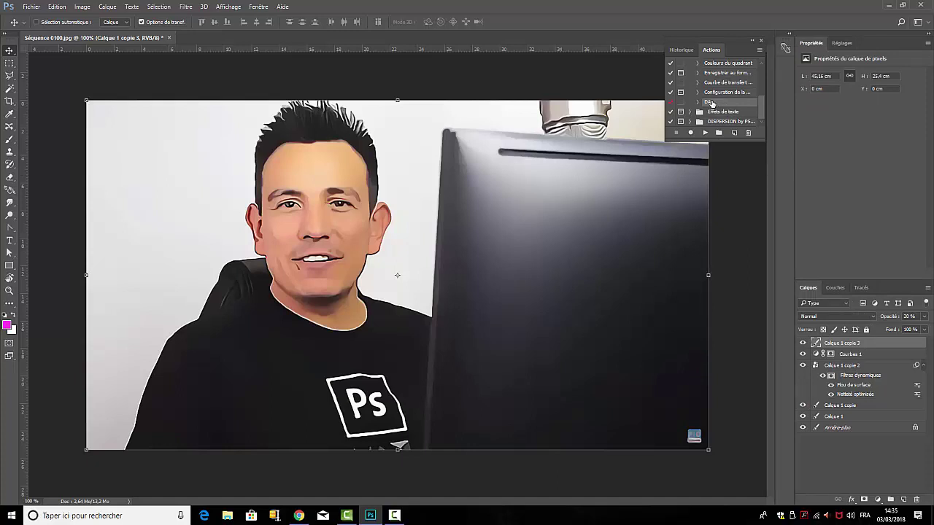
# Step: Delete the DA action and revert the photo to its last saved version
pyautogui.moveTo(711, 104); pyautogui.dragTo(751, 133)
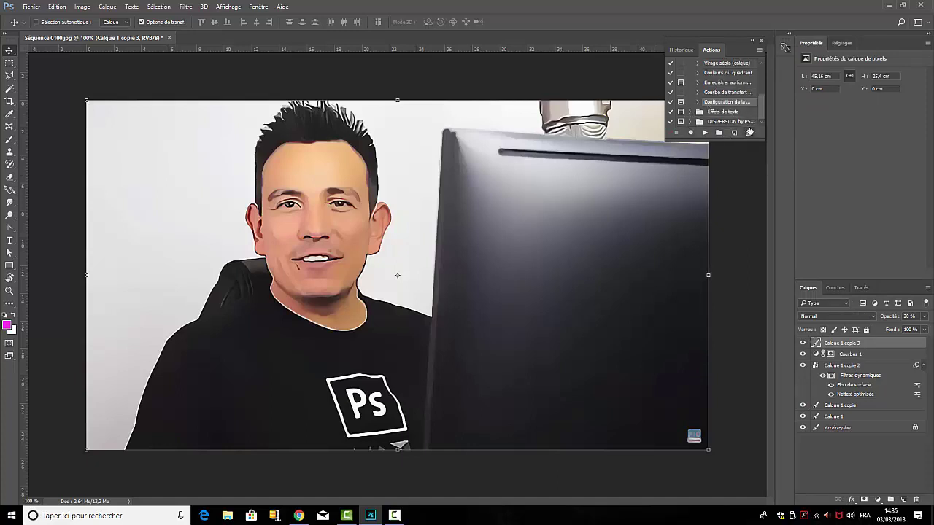
pyautogui.click(30, 7)
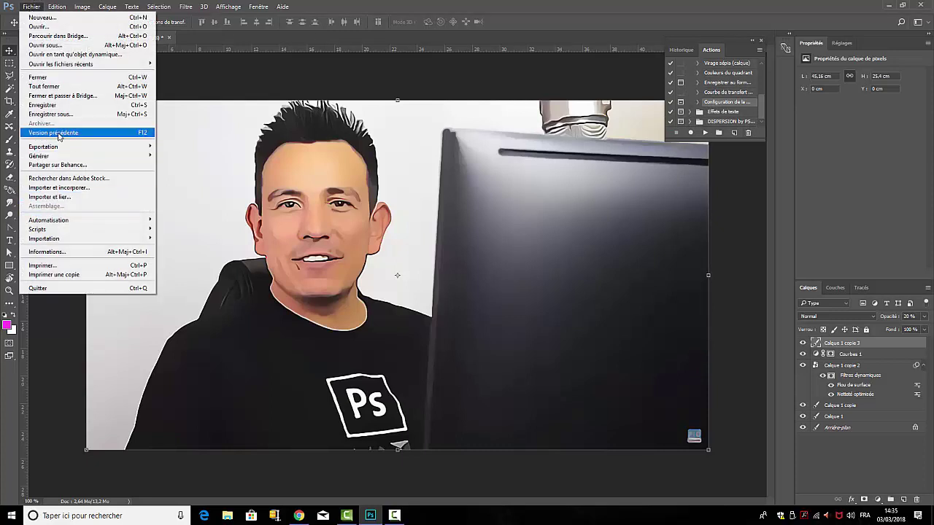
pyautogui.click(54, 133)
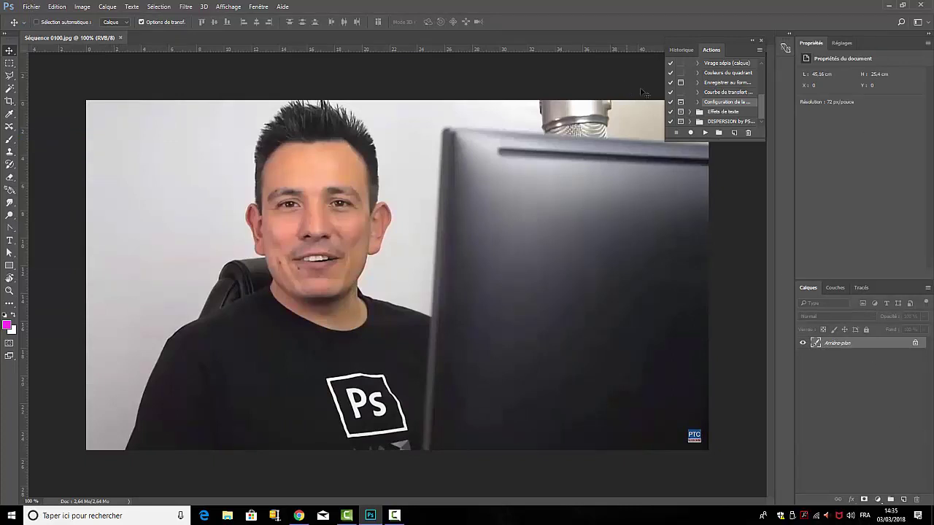
# Step: Create an action named "dessin" in the Actions par défaut set and start recording it
pyautogui.click(691, 133)
pyautogui.click(734, 134)
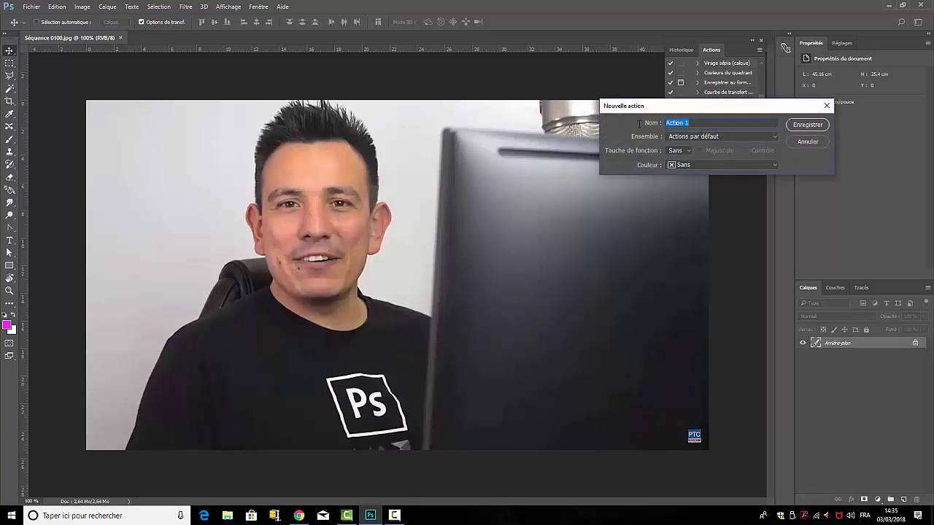
pyautogui.write('dessin')
pyautogui.click(807, 128)
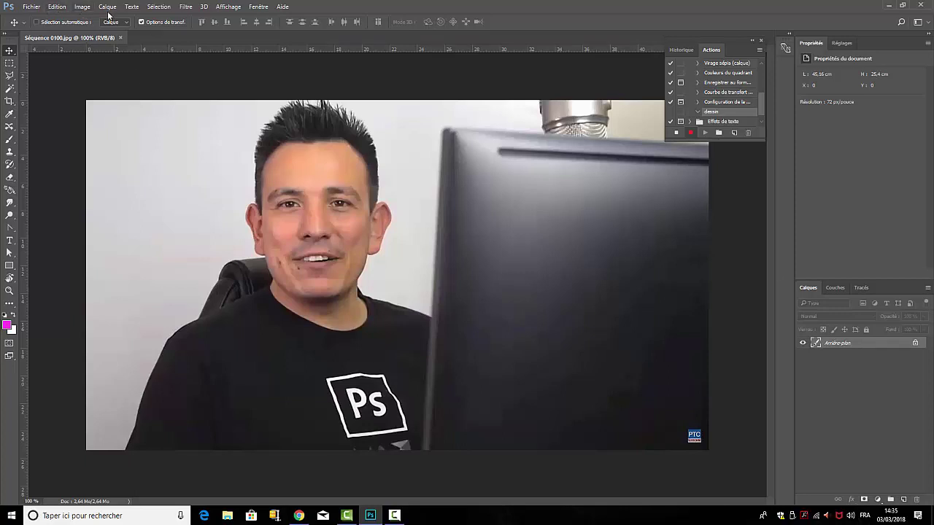
# Step: Duplicate the Arrière-plan layer within the same document, keeping the name Arrière-plan copie
pyautogui.click(57, 7)
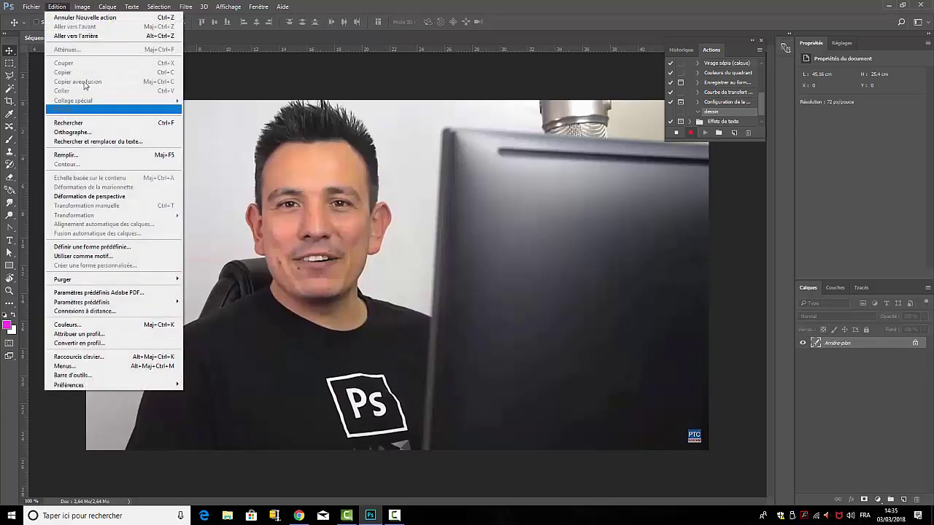
pyautogui.rightClick(846, 345)
pyautogui.click(829, 370)
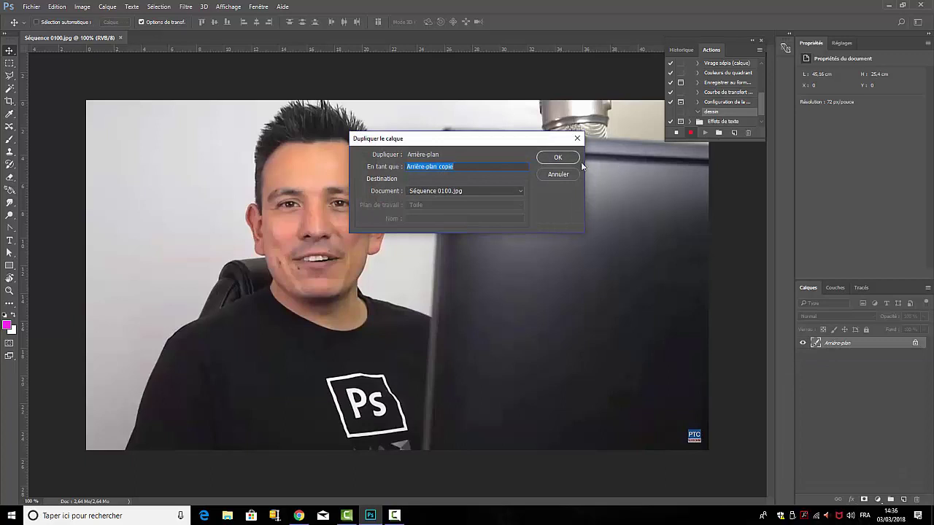
pyautogui.click(558, 156)
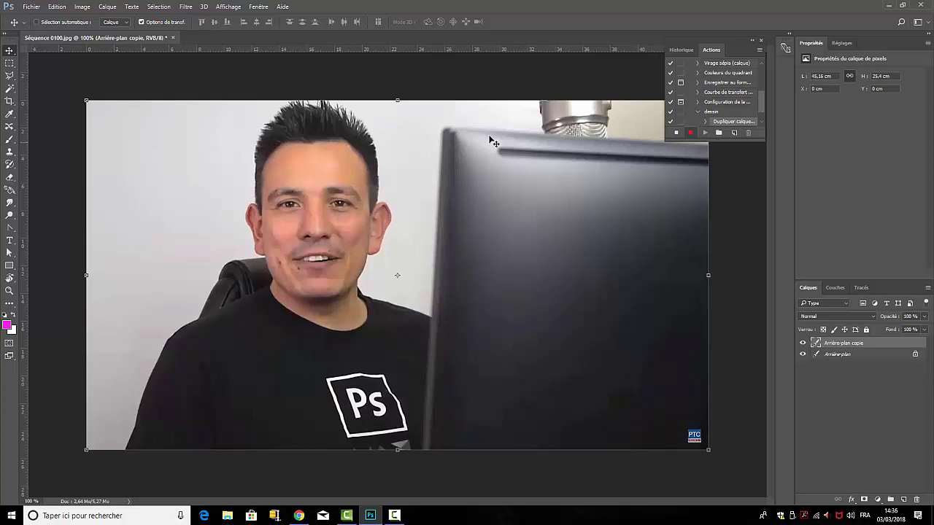
# Step: Apply the Shake Reduction filter to the Arrière-plan copie layer with a blur trace bounds value of 31 px
pyautogui.click(192, 9)
pyautogui.moveTo(236, 181)
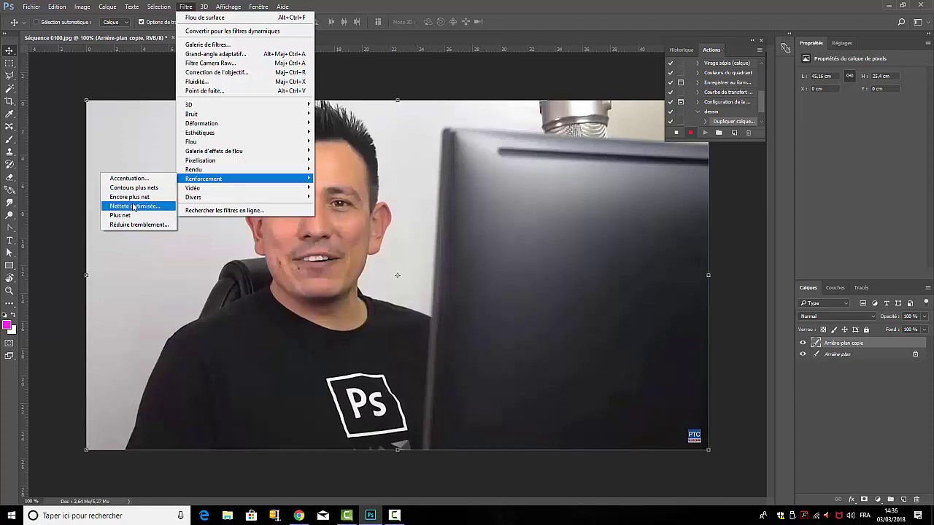
pyautogui.click(140, 226)
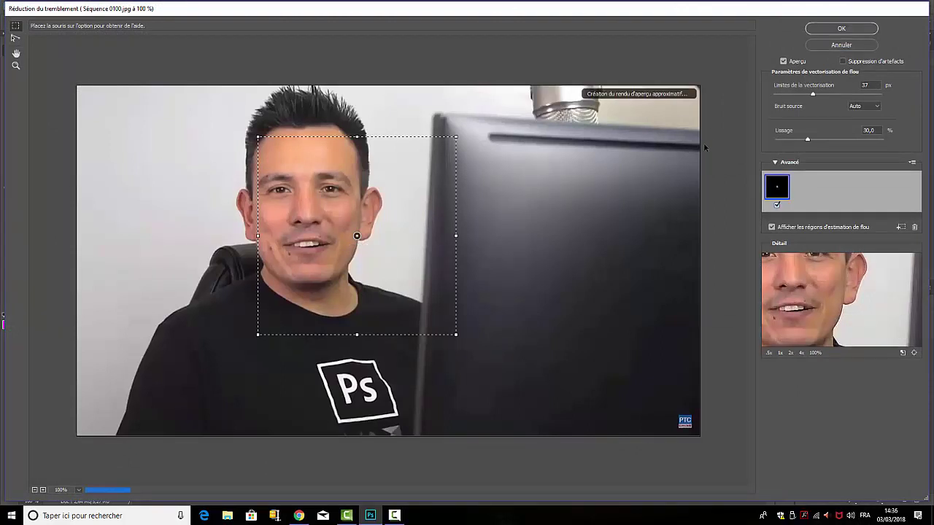
pyautogui.click(877, 82)
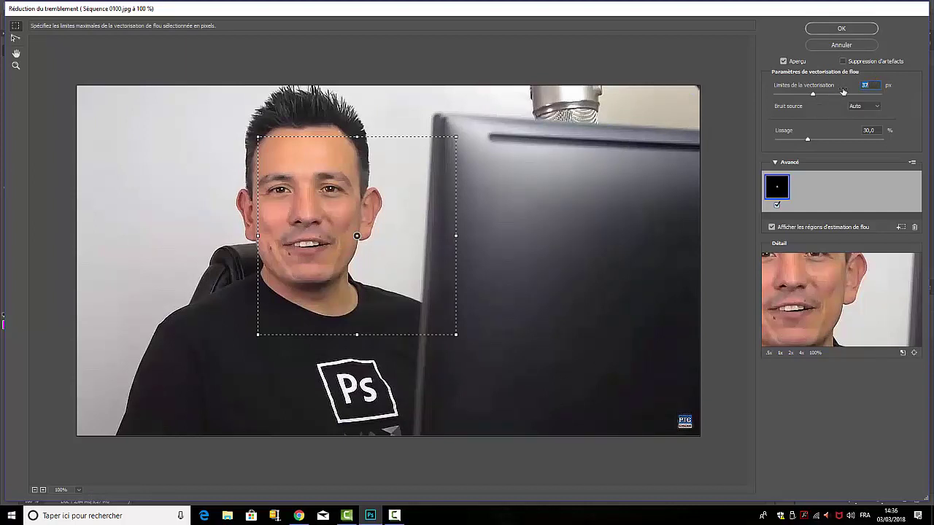
pyautogui.write('31')
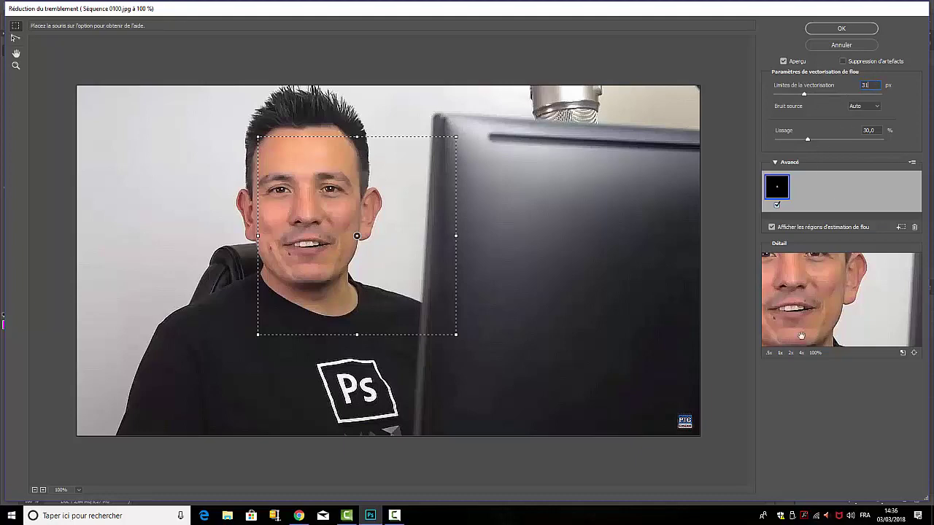
pyautogui.click(840, 29)
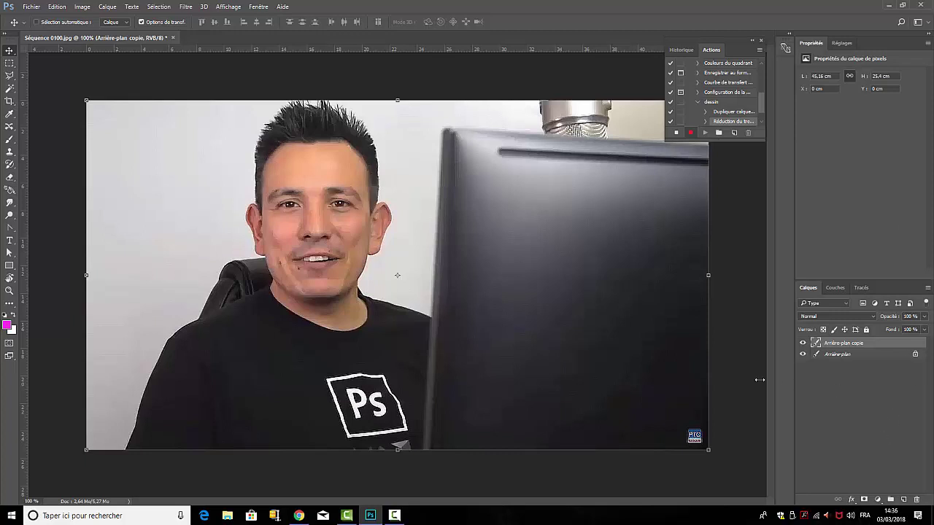
# Step: Duplicate the sharpened Arrière-plan copie layer, keeping the name Arrière-plan copie 2
pyautogui.rightClick(841, 344)
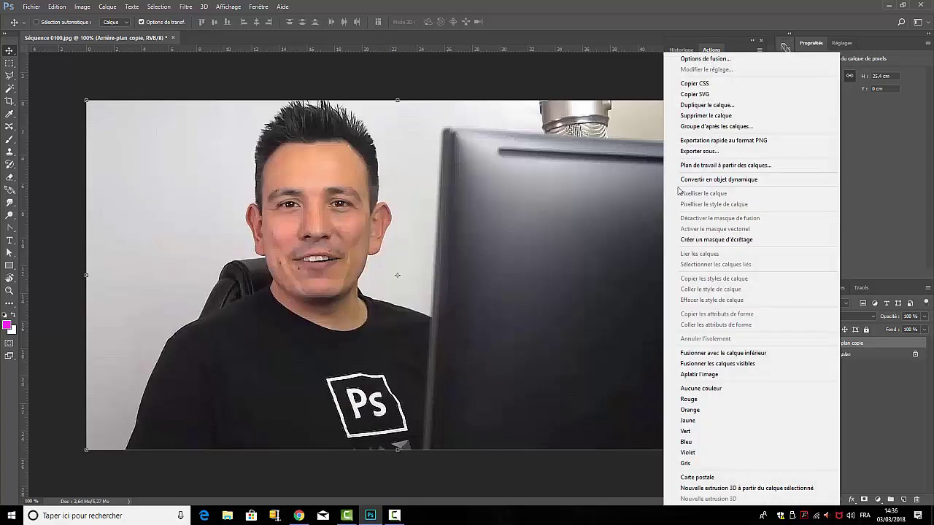
pyautogui.click(690, 106)
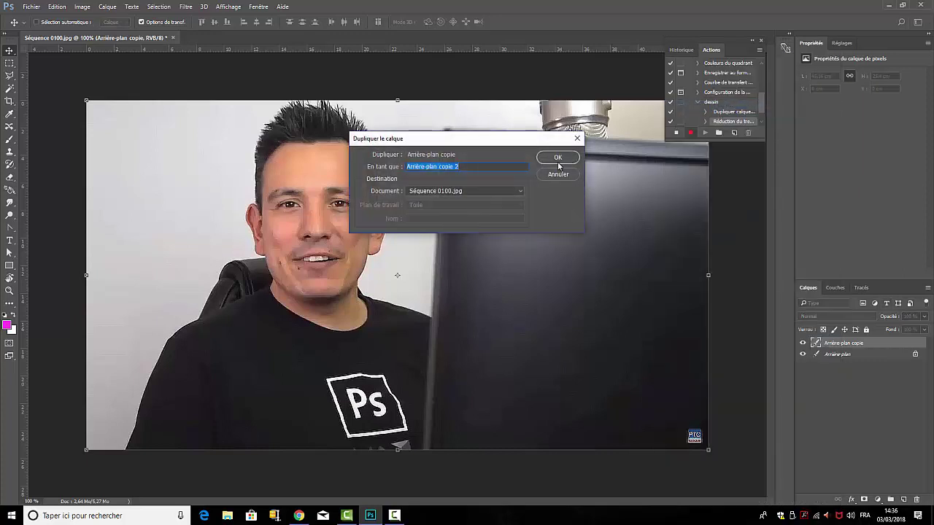
pyautogui.click(557, 157)
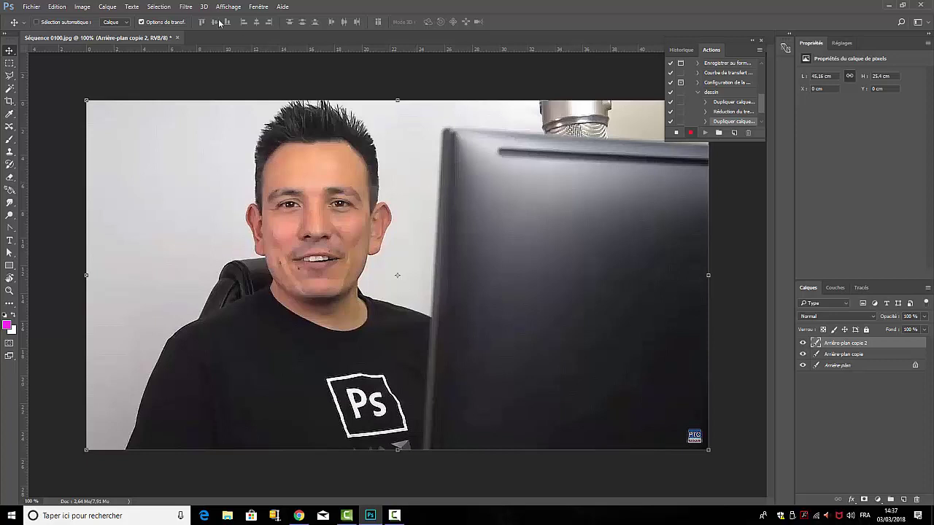
# Step: Apply the High Pass filter to the Arrière-plan copie 2 layer with a radius of 2.0 pixels
pyautogui.click(186, 7)
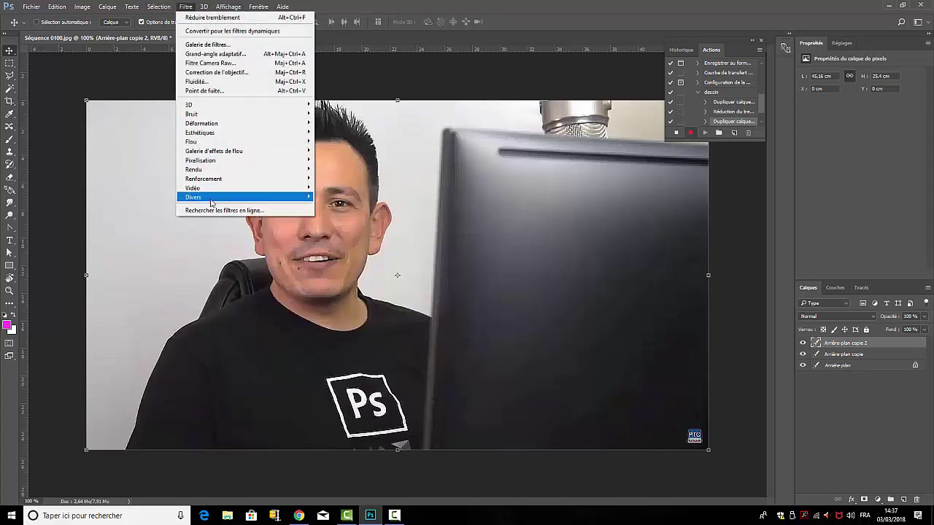
pyautogui.moveTo(211, 202)
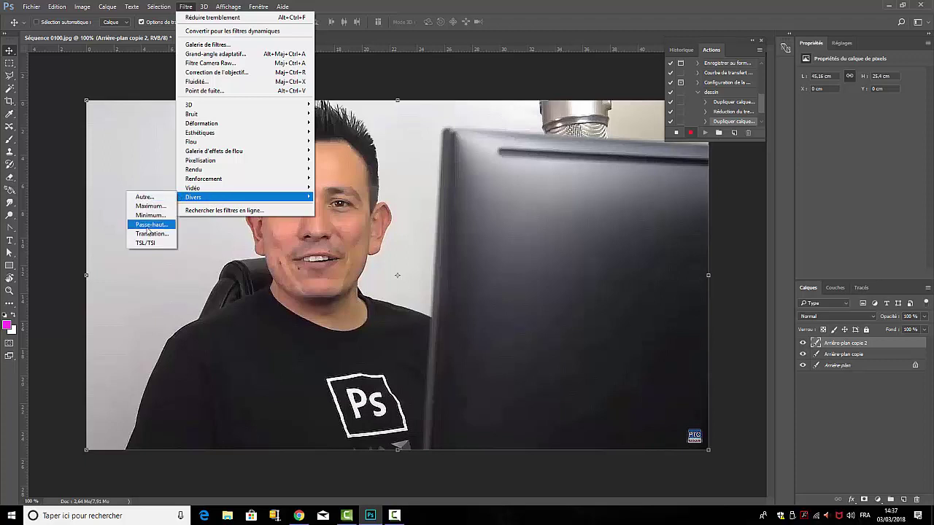
pyautogui.click(149, 226)
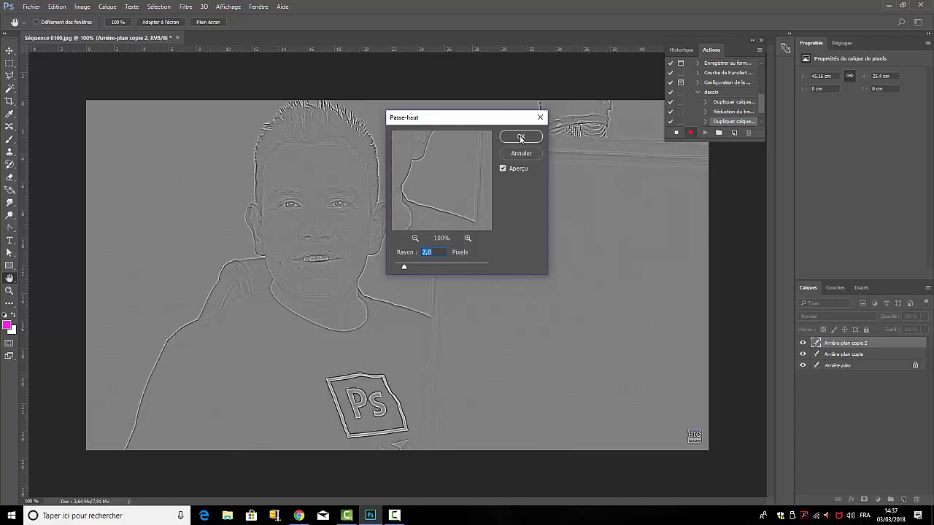
pyautogui.click(521, 138)
pyautogui.press('v')
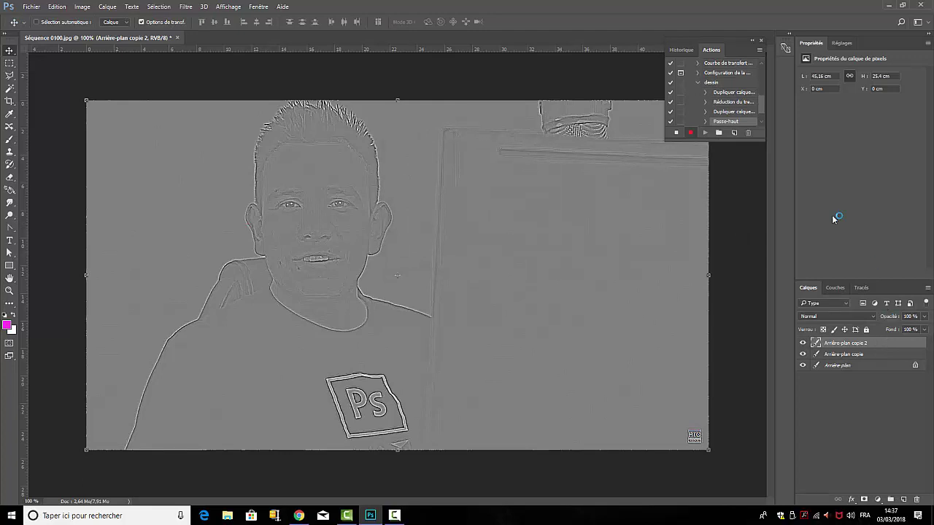
# Step: Desaturate the Arrière-plan copie 2 layer and set its blend mode to Lumière linéaire (Linear Light)
pyautogui.click(82, 7)
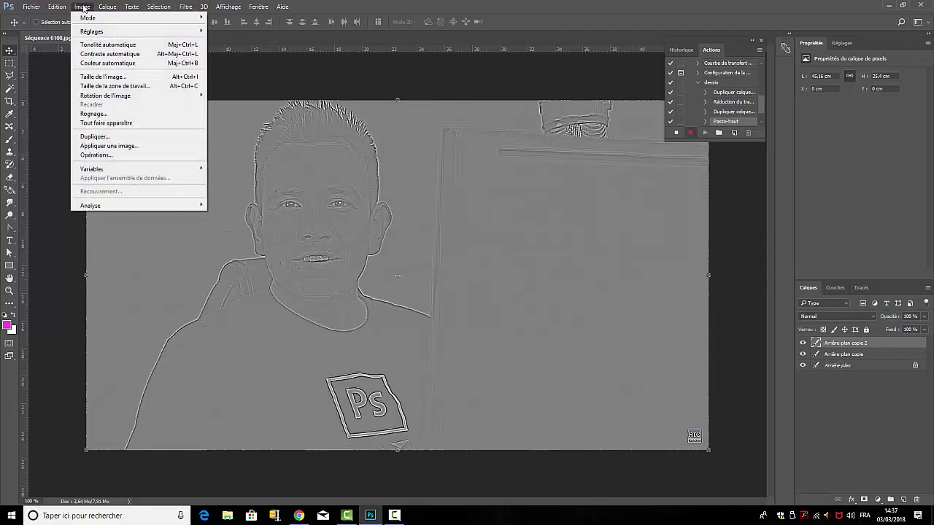
pyautogui.moveTo(94, 31)
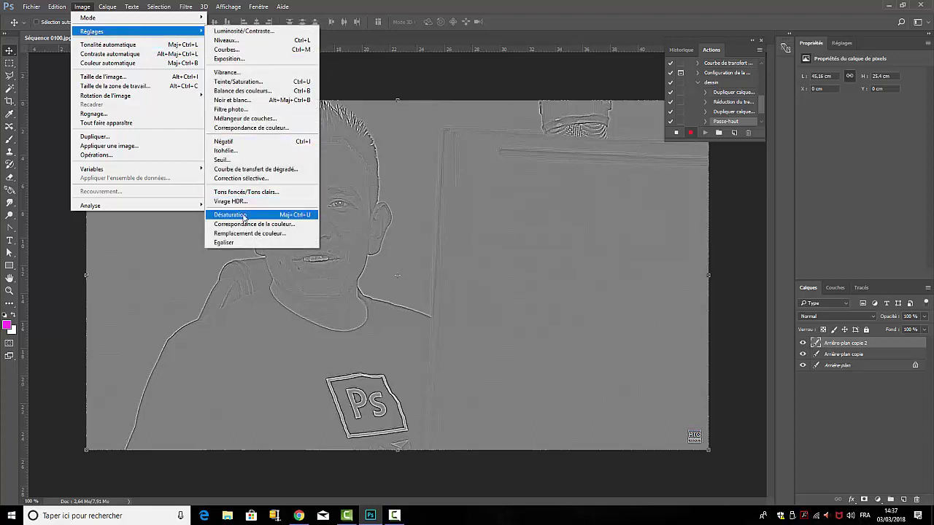
pyautogui.click(299, 215)
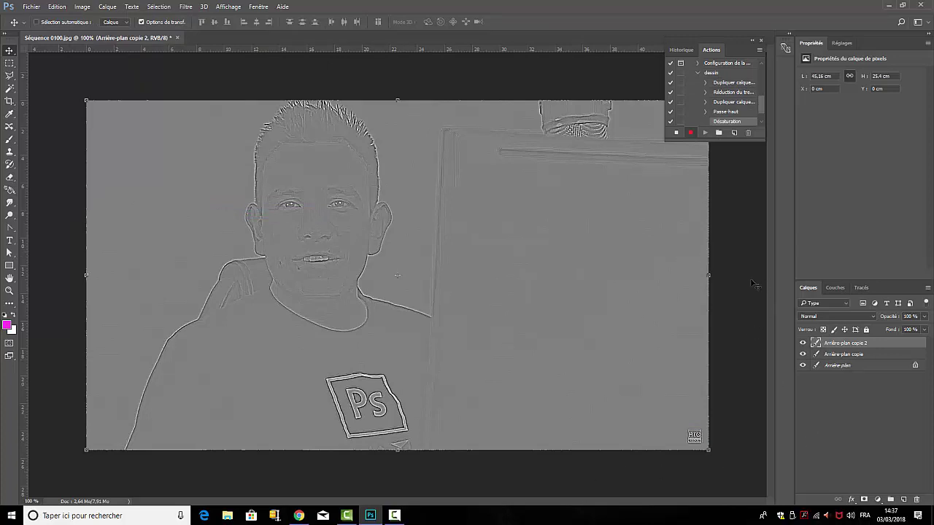
pyautogui.click(873, 317)
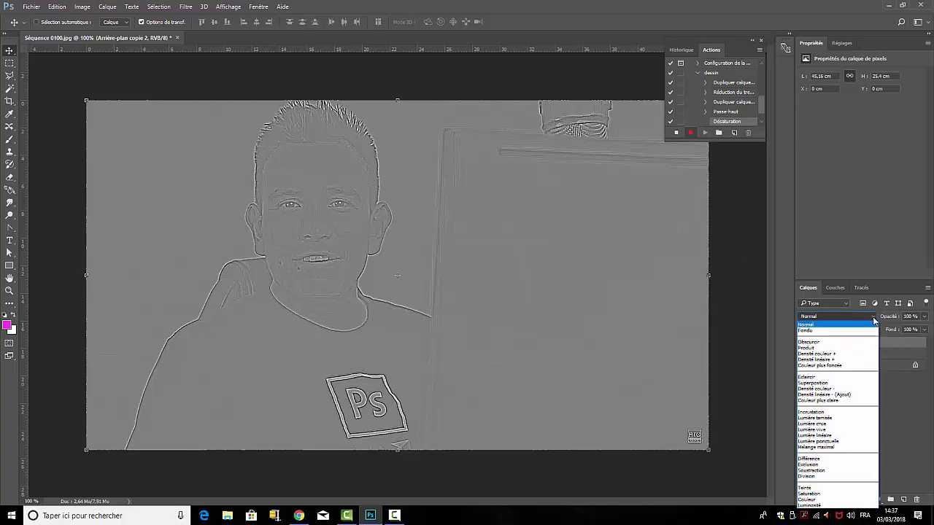
pyautogui.click(829, 436)
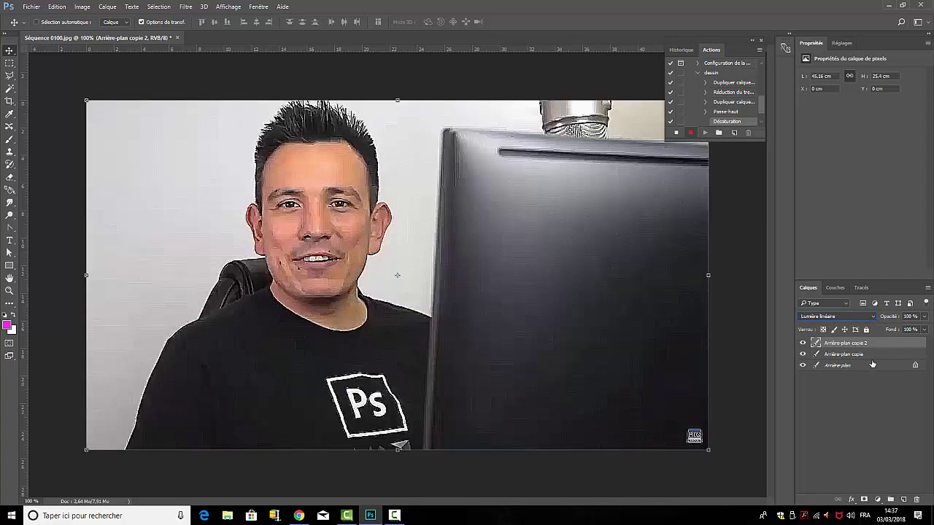
# Step: Merge Arrière-plan copie 2 down into the layer below and duplicate the merged layer as Arrière-plan copie 2
pyautogui.rightClick(847, 345)
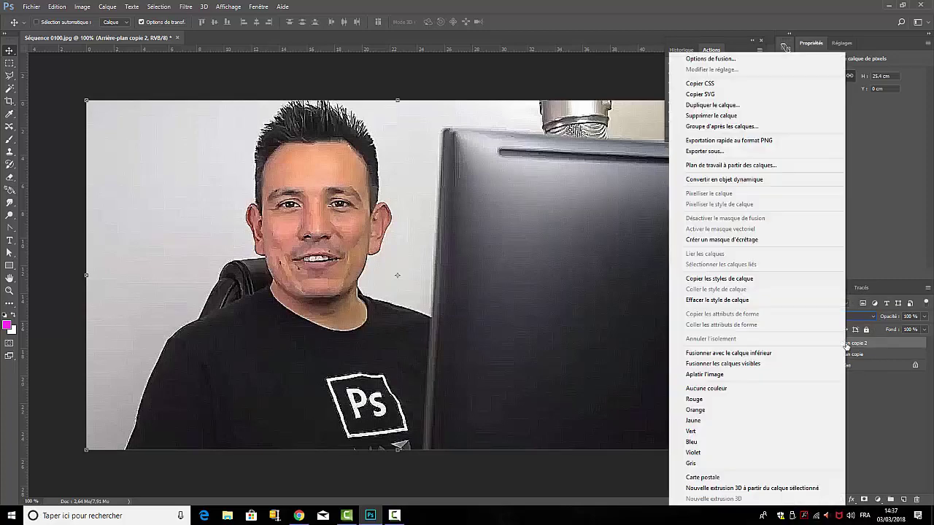
pyautogui.click(721, 353)
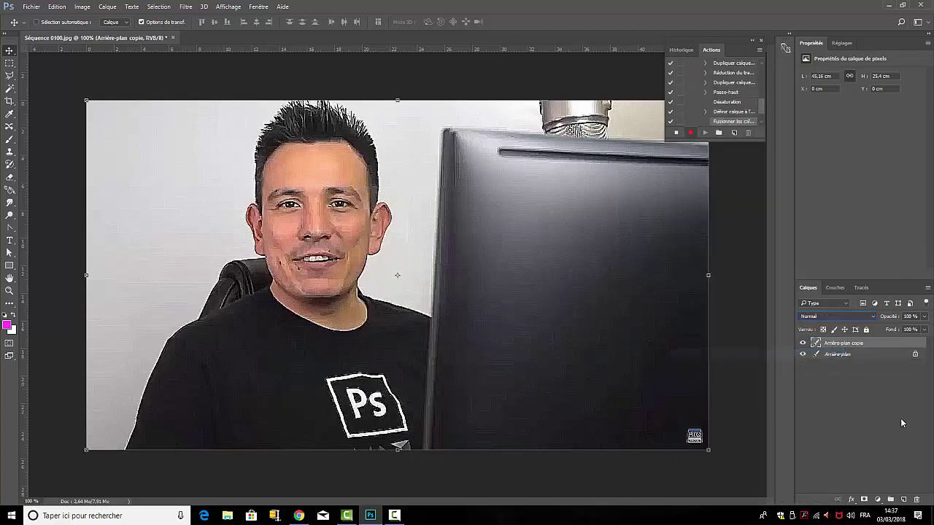
pyautogui.rightClick(850, 346)
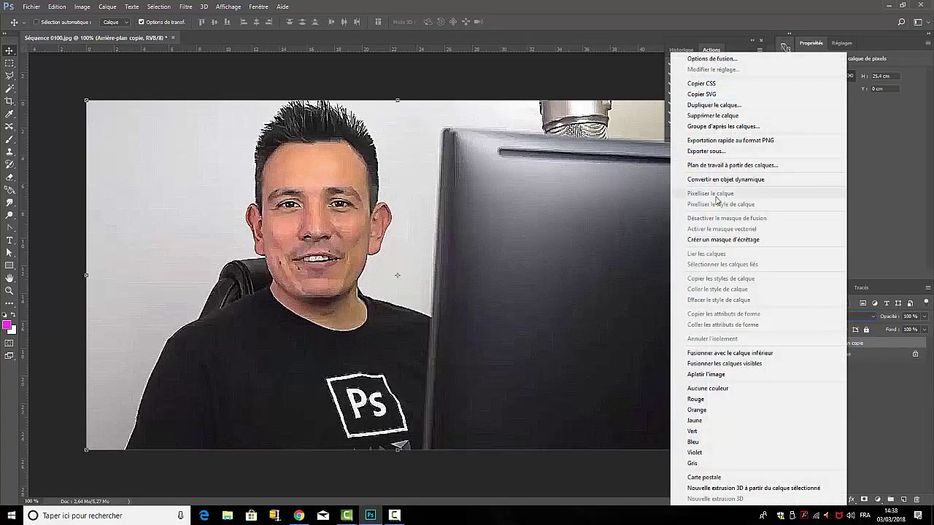
pyautogui.click(700, 106)
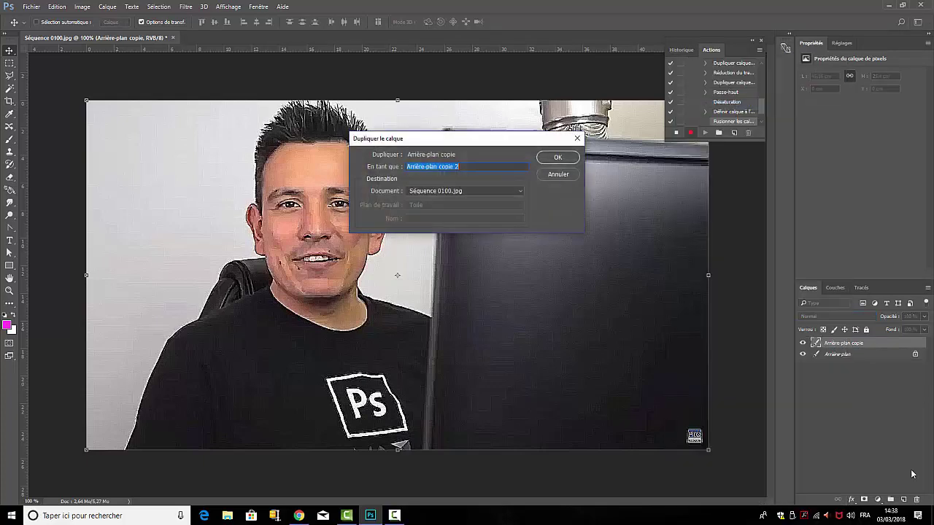
pyautogui.click(548, 157)
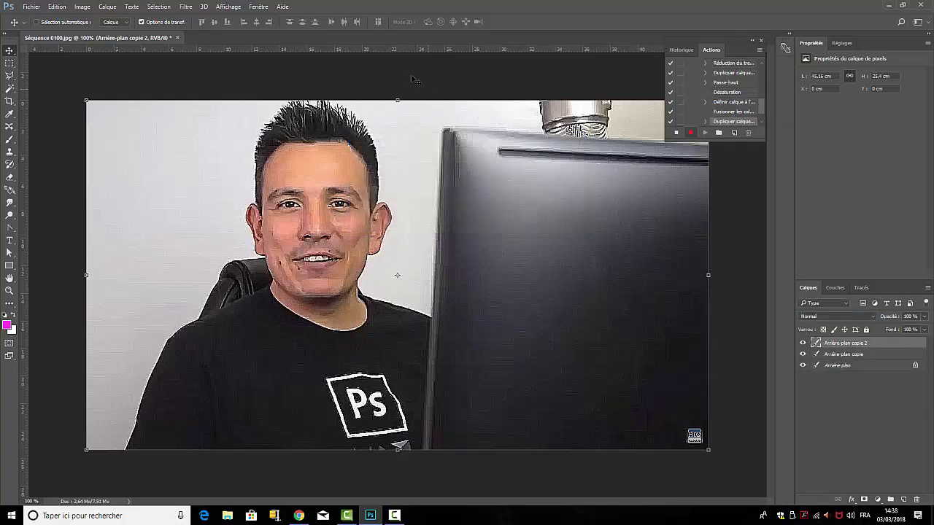
# Step: Apply the Diffusion (Diffuse) stylize filter to the Arrière-plan copie 2 layer in Anisotrope mode
pyautogui.click(186, 6)
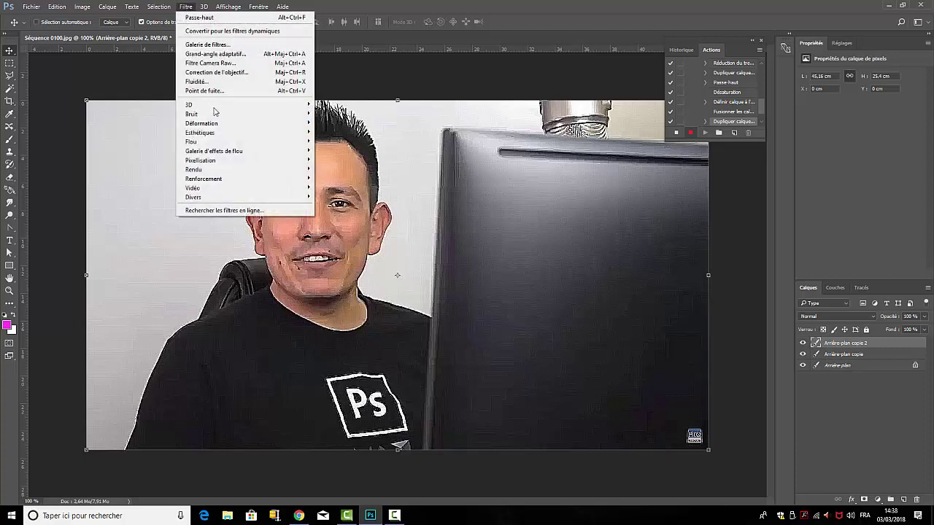
pyautogui.moveTo(223, 139)
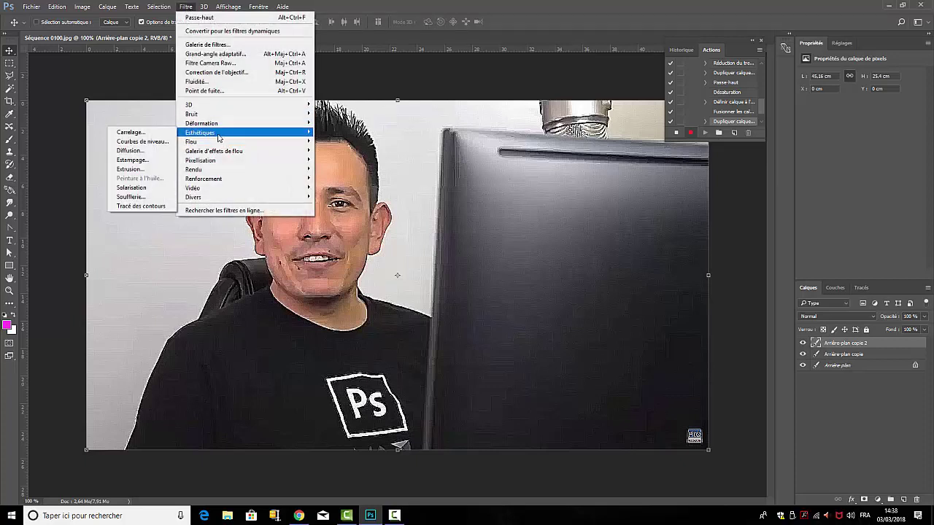
pyautogui.click(130, 151)
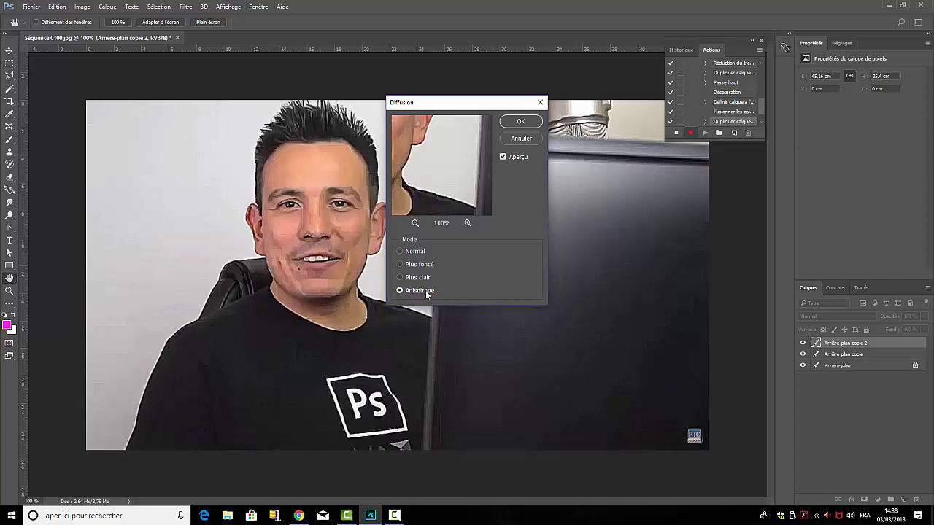
pyautogui.click(521, 122)
pyautogui.press('v')
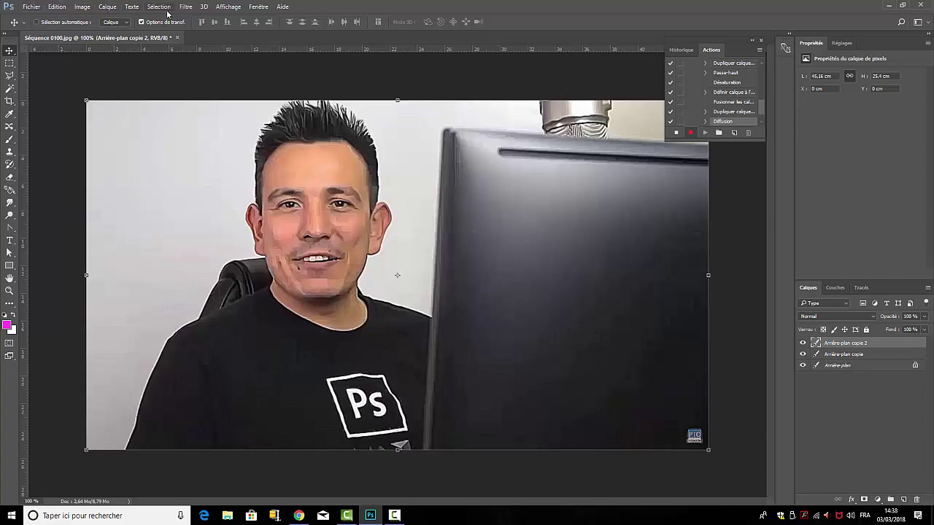
# Step: Rotate the whole image 90° clockwise and reapply the Diffusion filter to the Arrière-plan copie 2 layer
pyautogui.click(81, 8)
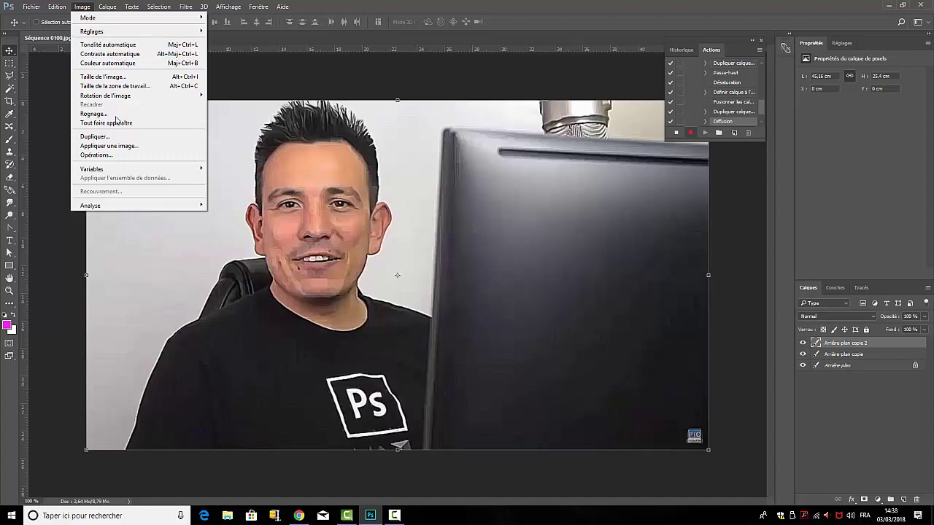
pyautogui.moveTo(118, 98)
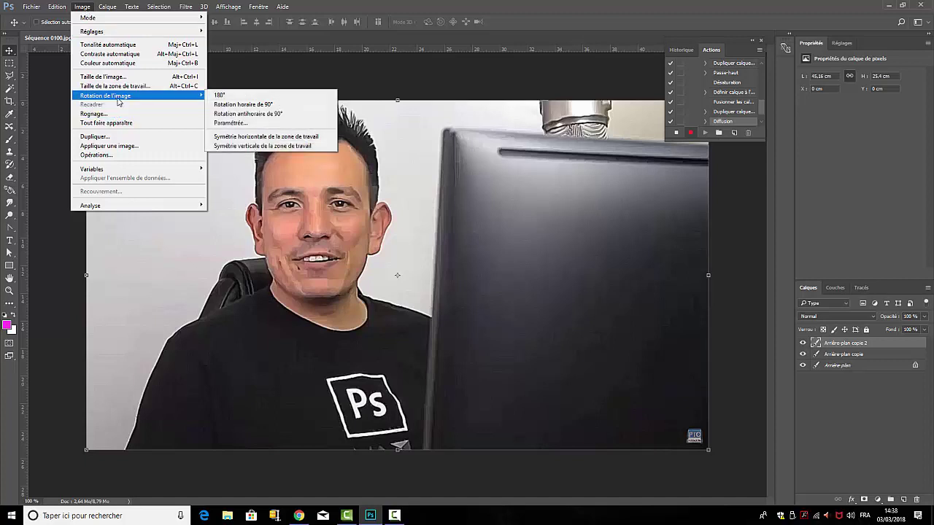
pyautogui.click(235, 107)
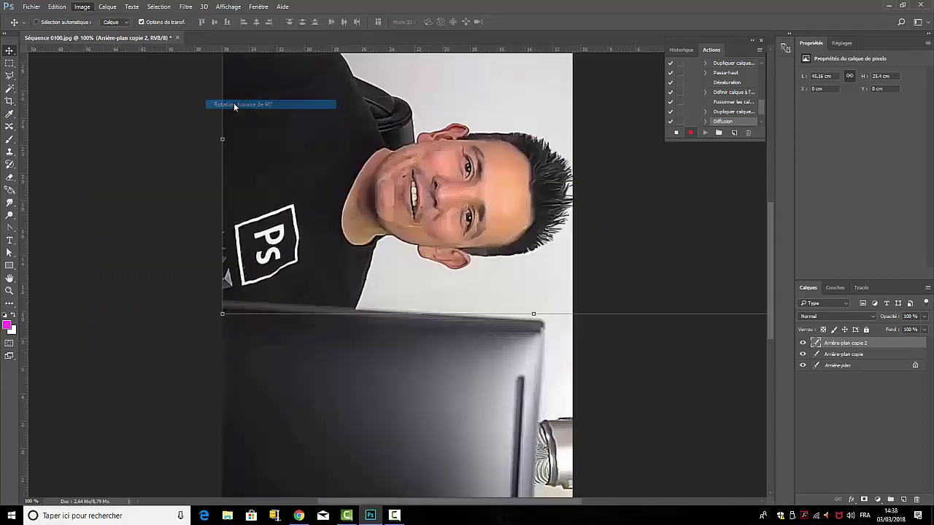
pyautogui.click(186, 8)
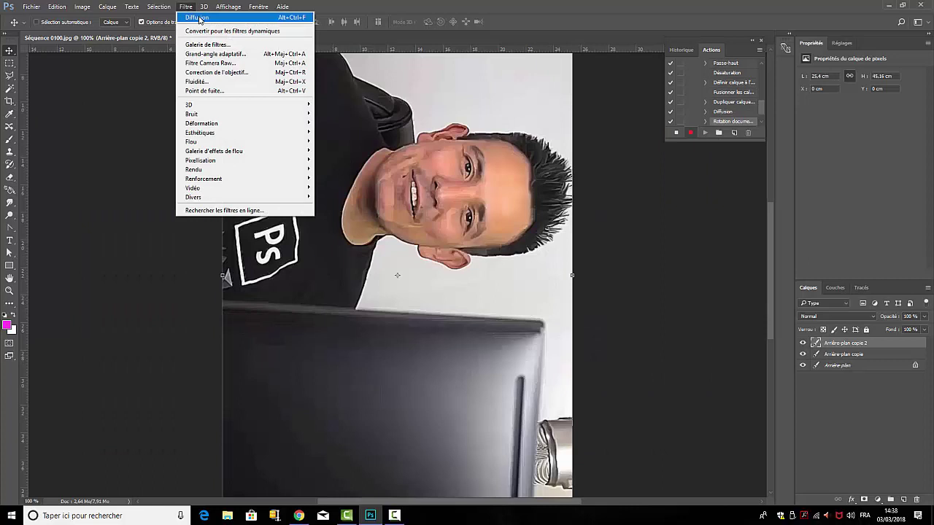
pyautogui.click(199, 19)
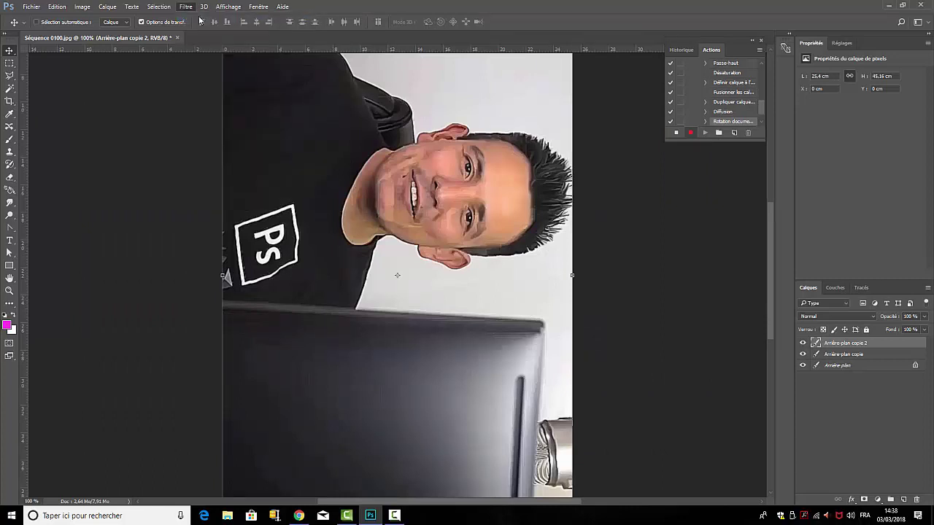
# Step: Rotate the image a second 90° clockwise so it is upside down, and apply the Diffusion filter again
pyautogui.click(80, 6)
pyautogui.moveTo(90, 34)
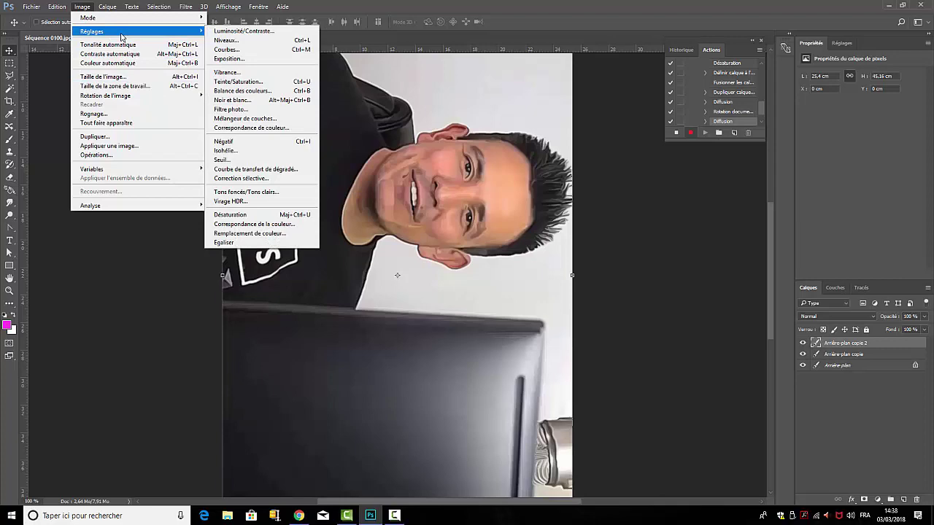
pyautogui.moveTo(123, 96)
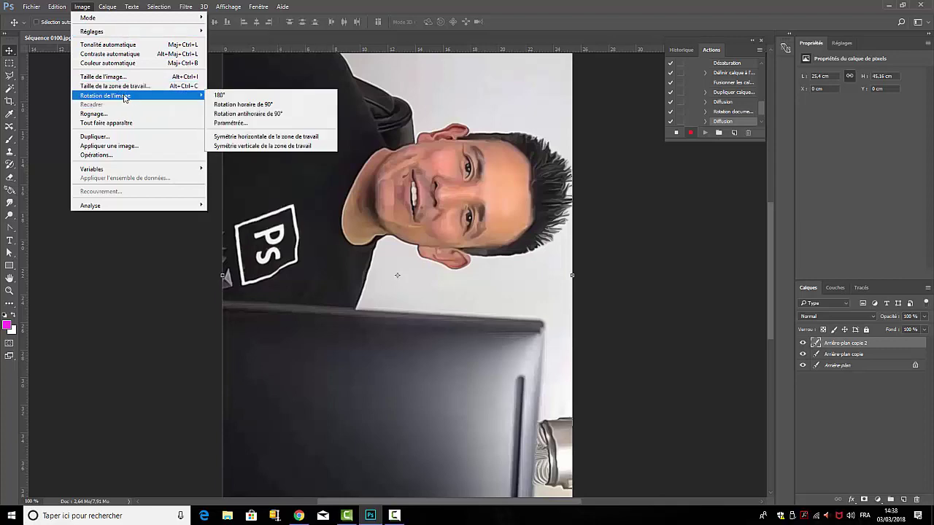
pyautogui.click(256, 115)
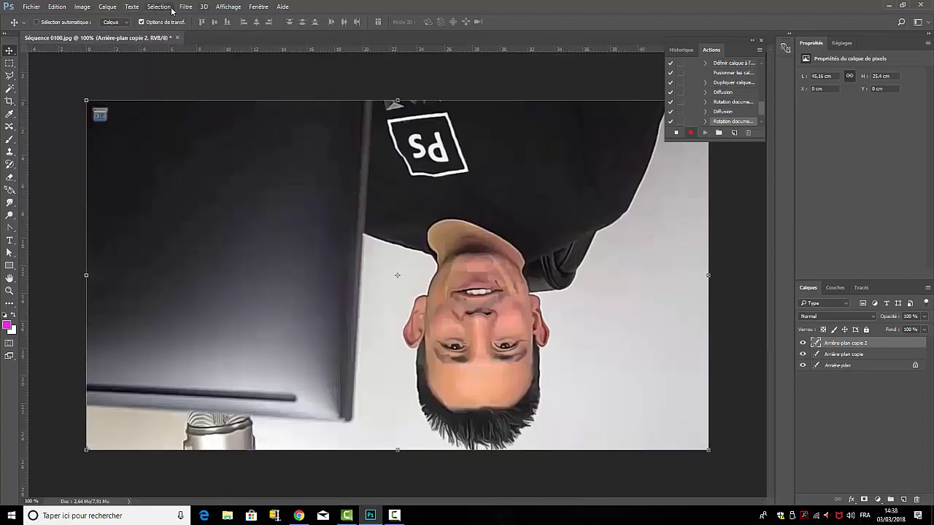
pyautogui.click(186, 7)
pyautogui.press('Escape')
# Step: Rotate the image a third 90° clockwise and reapply the Diffusion filter to Arrière-plan copie 2
pyautogui.click(82, 7)
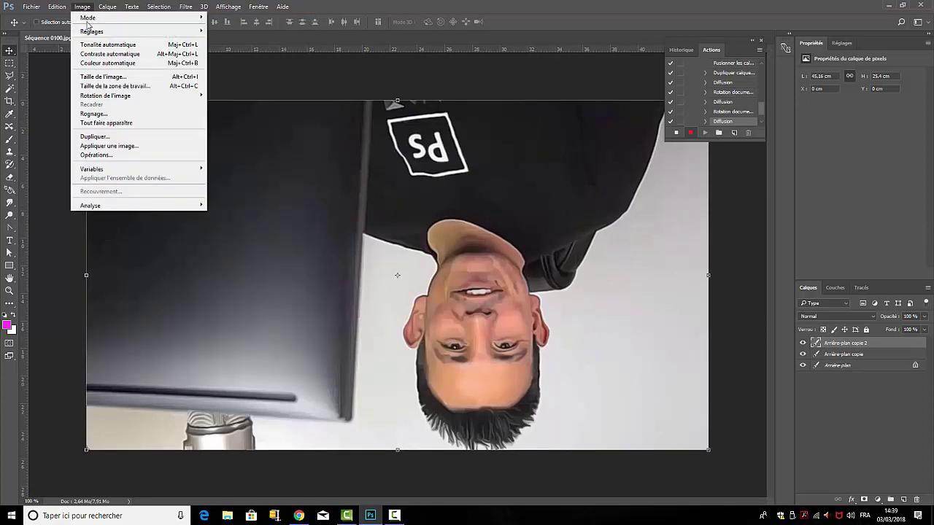
pyautogui.moveTo(125, 97)
pyautogui.click(243, 104)
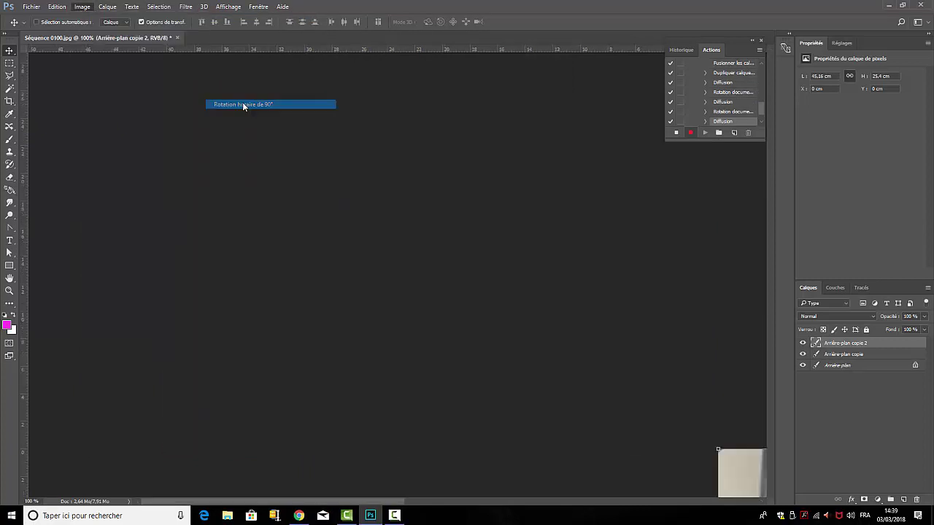
pyautogui.click(185, 7)
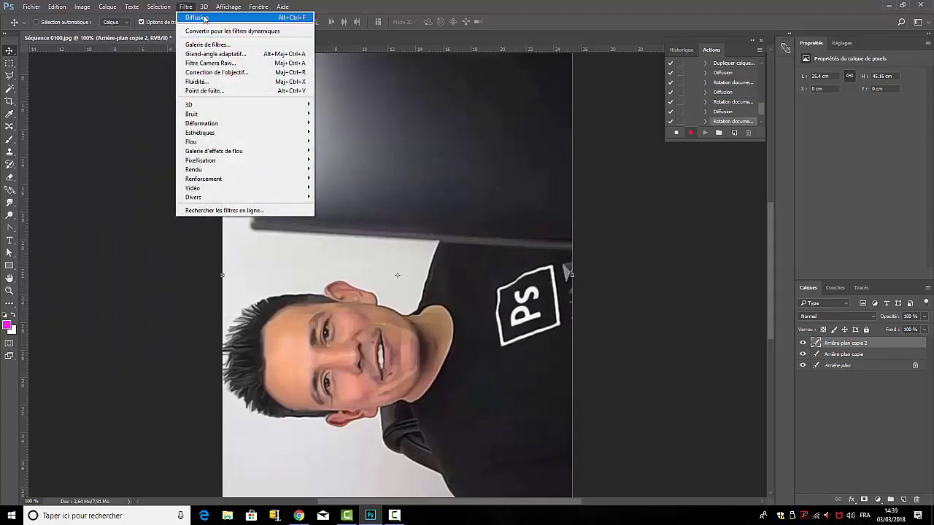
pyautogui.click(205, 19)
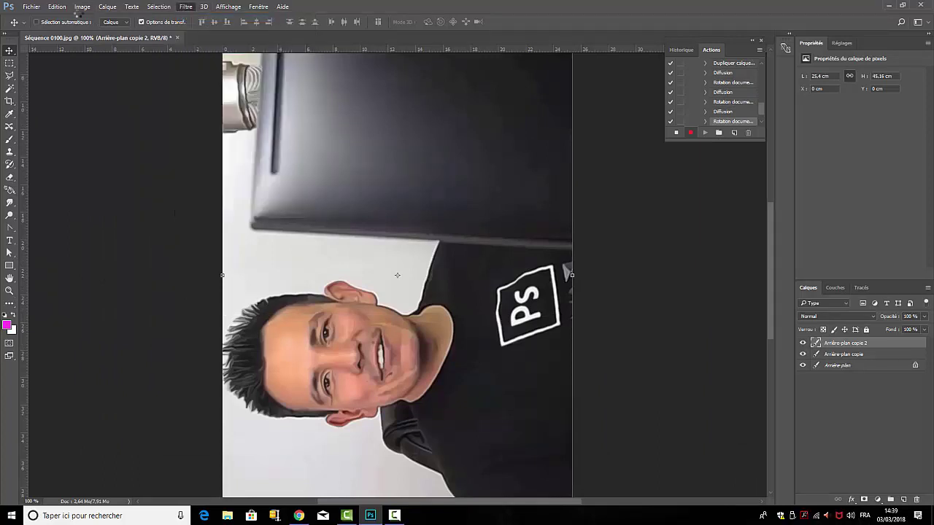
# Step: Rotate the image a final 90° clockwise to bring it back upright
pyautogui.click(85, 8)
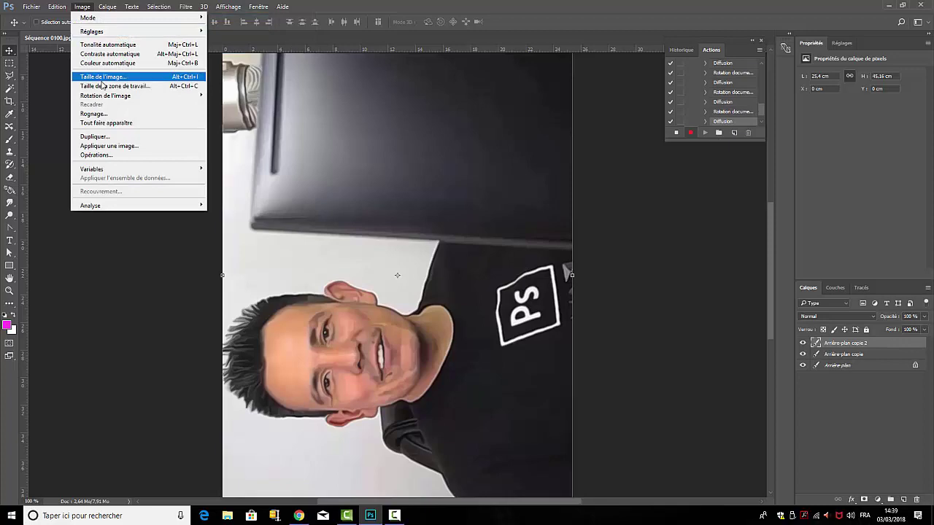
pyautogui.moveTo(113, 100)
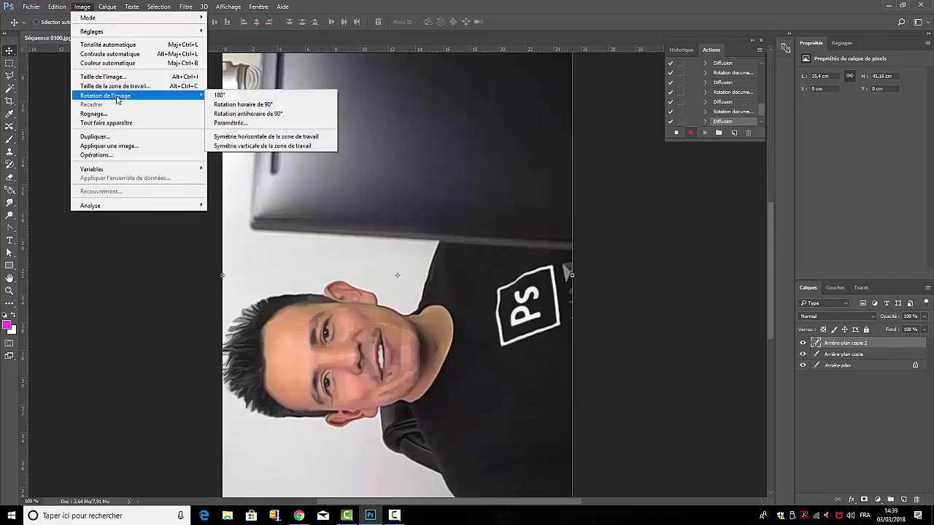
pyautogui.click(255, 106)
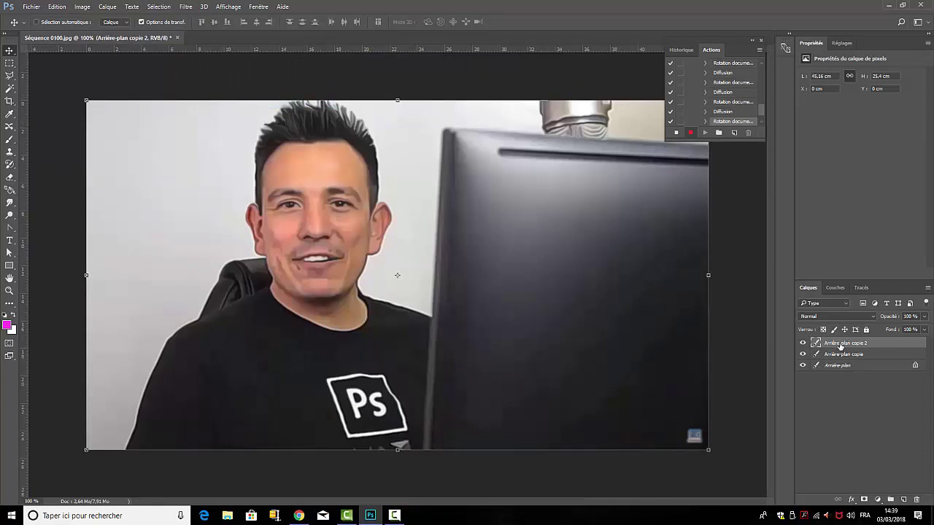
# Step: Duplicate the Arrière-plan copie 2 layer as Arrière-plan copie 3 and convert the duplicate to a smart object
pyautogui.rightClick(841, 346)
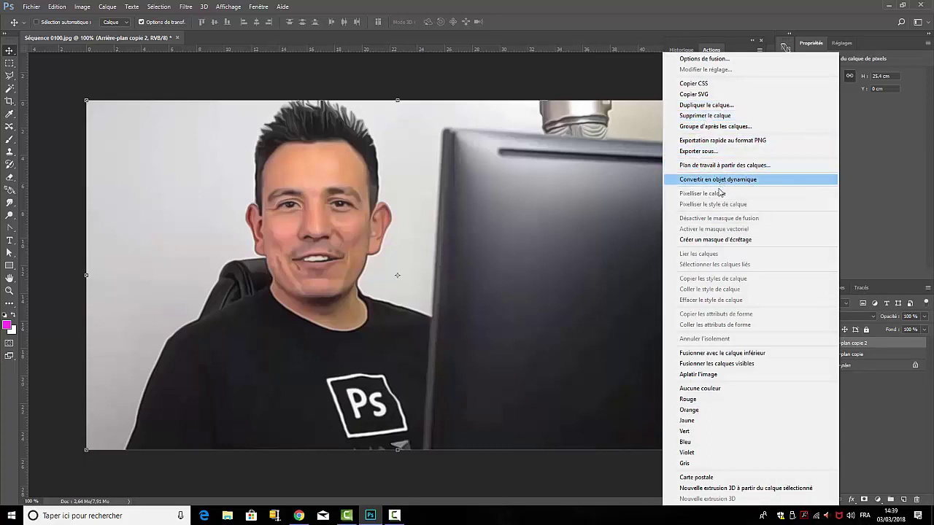
pyautogui.click(705, 106)
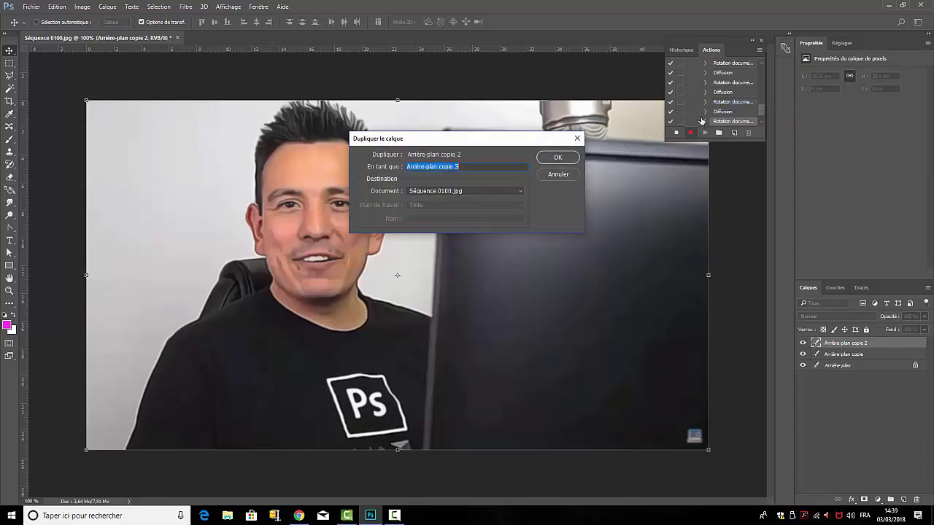
pyautogui.click(557, 157)
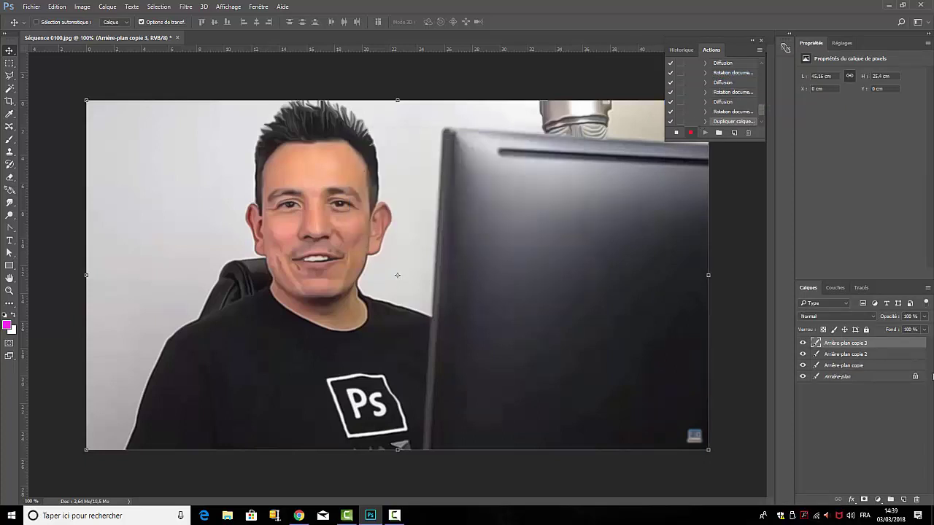
pyautogui.rightClick(848, 343)
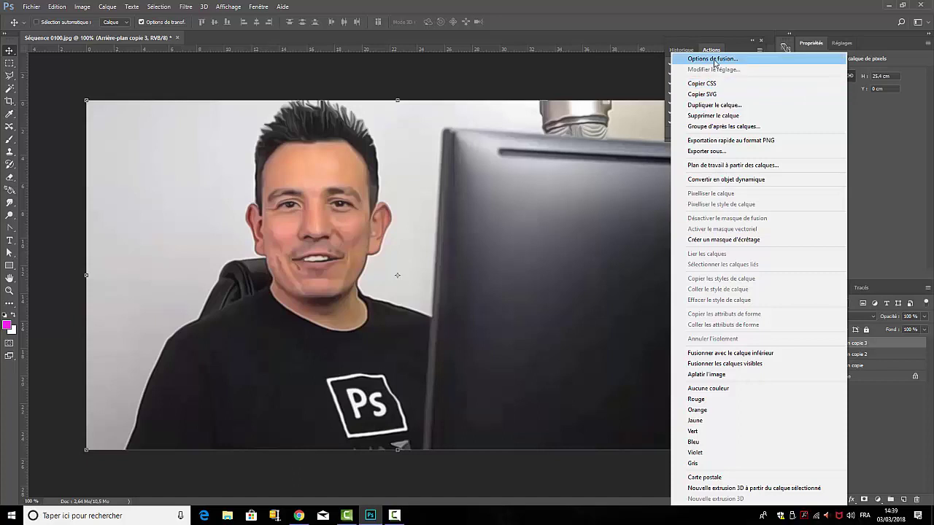
pyautogui.click(727, 181)
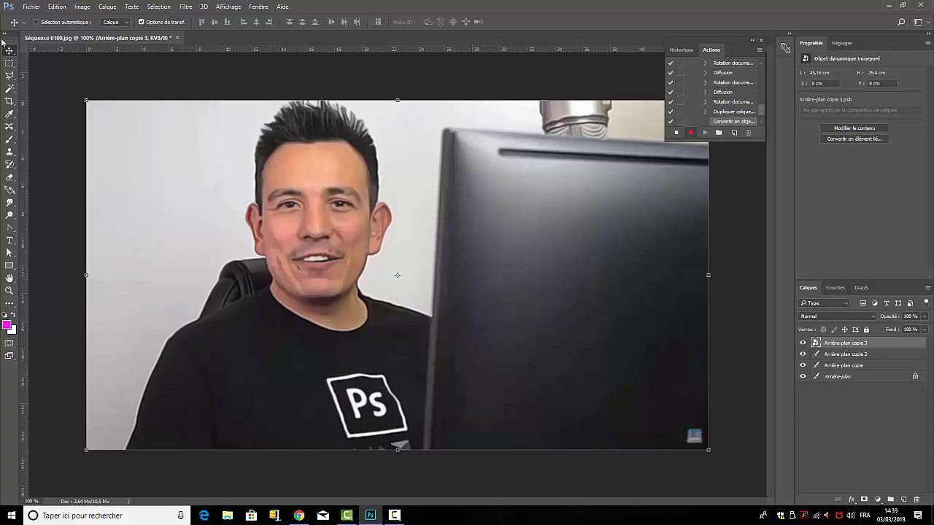
# Step: Apply the Netteté optimisée filter to Arrière-plan copie 3 with gain 241%, radius 3.0 px, noise reduction 100% and Flou de l'objectif removal
pyautogui.click(187, 7)
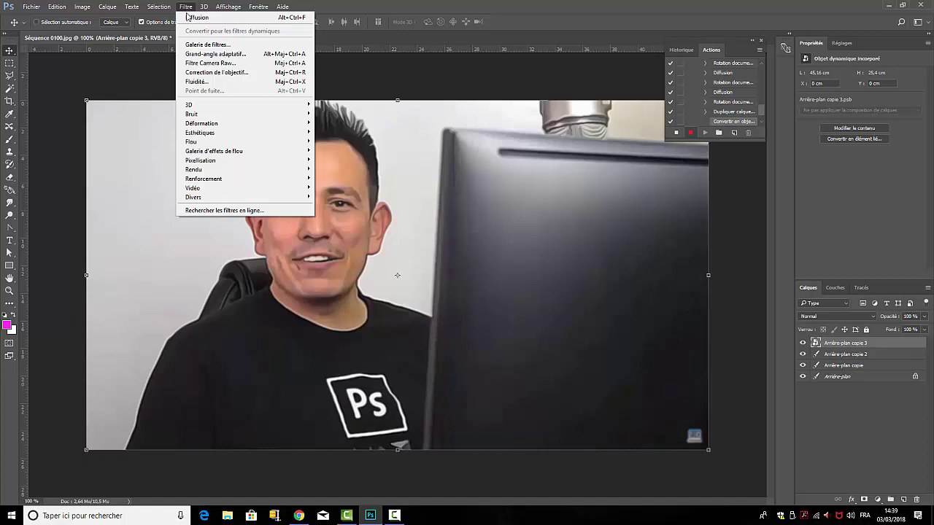
pyautogui.moveTo(204, 181)
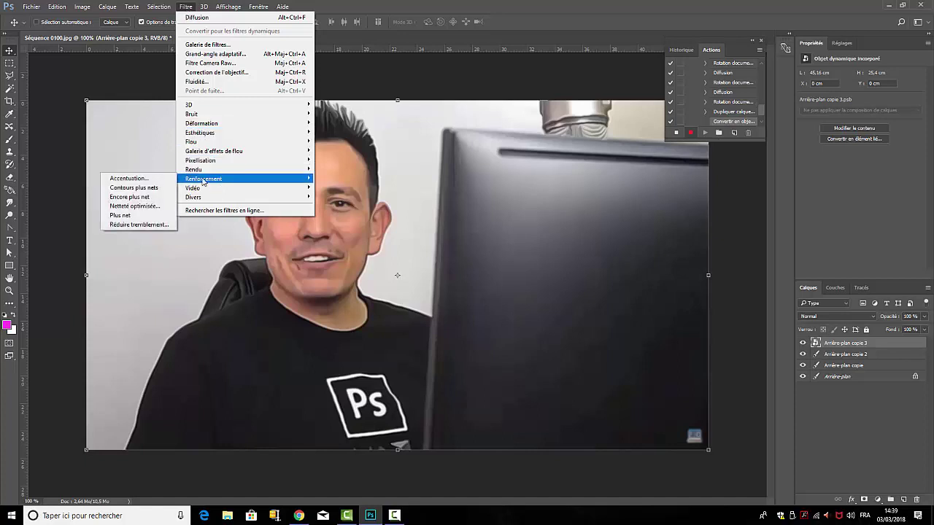
pyautogui.click(137, 207)
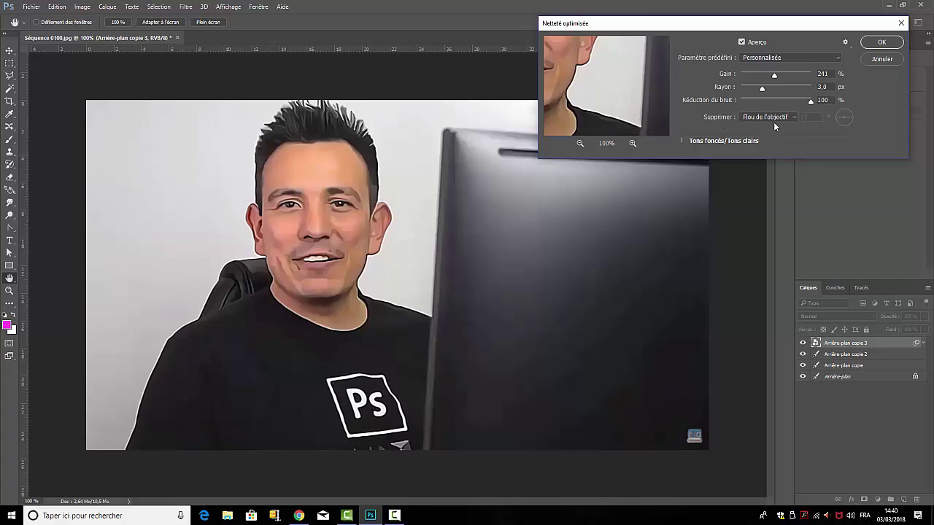
pyautogui.click(881, 44)
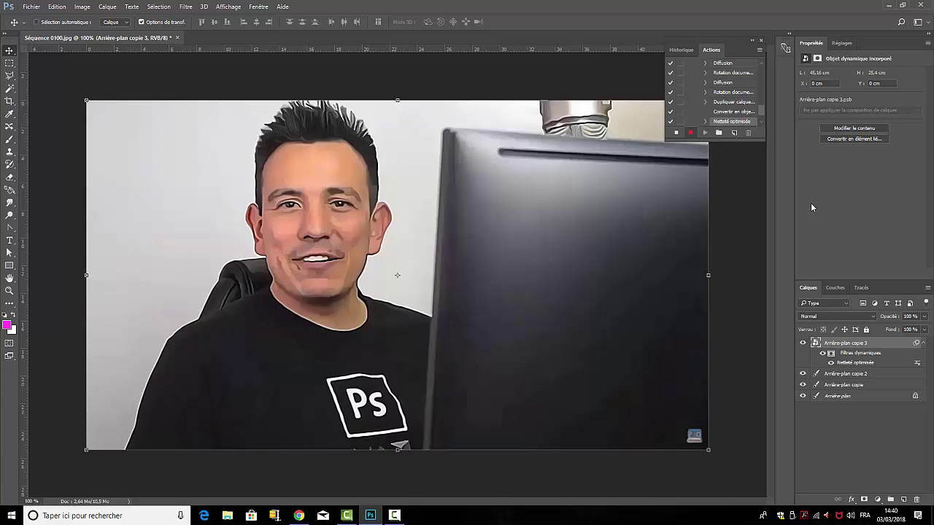
# Step: Apply the Flou de surface filter to Arrière-plan copie 3 with a radius of 30 pixels and a threshold of 15 levels
pyautogui.click(189, 7)
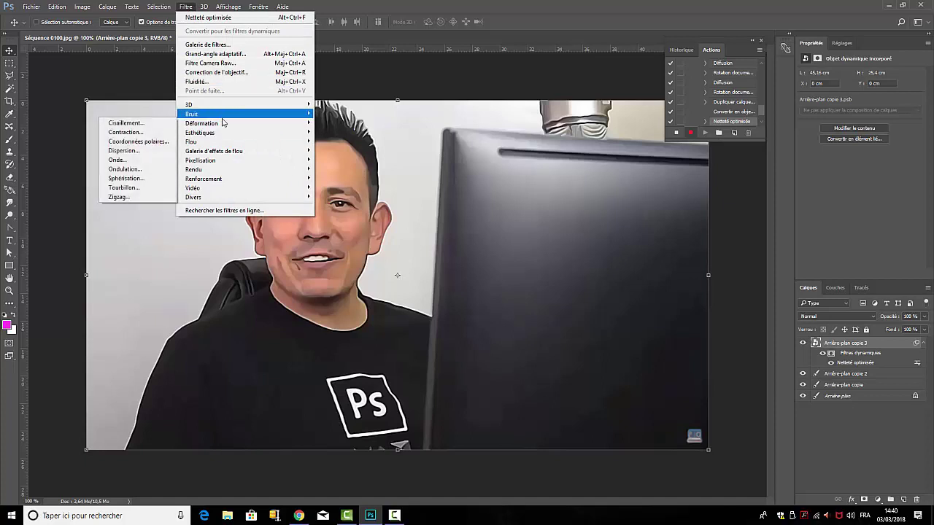
pyautogui.moveTo(226, 144)
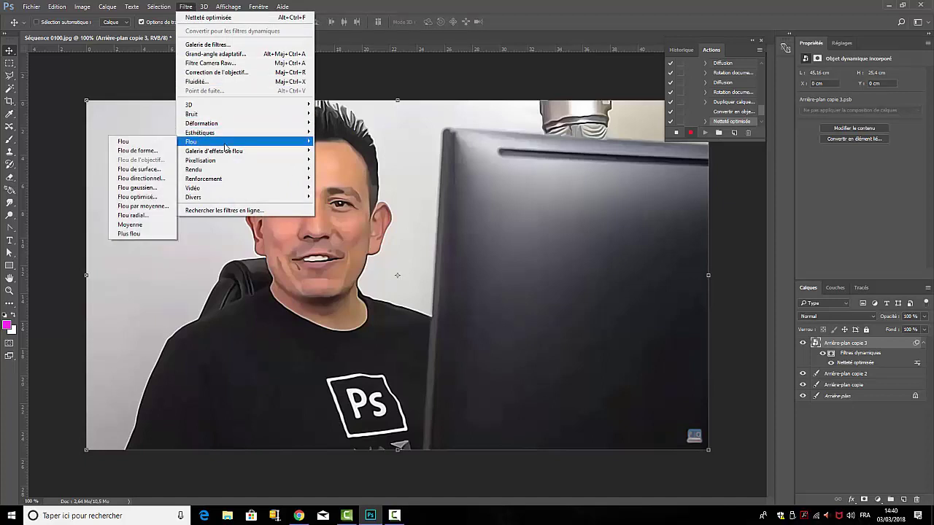
pyautogui.click(156, 171)
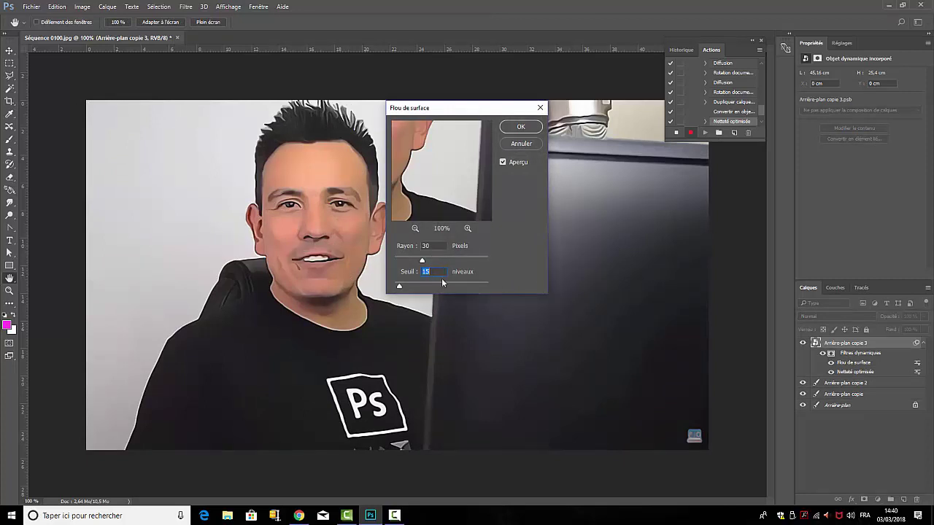
pyautogui.click(517, 128)
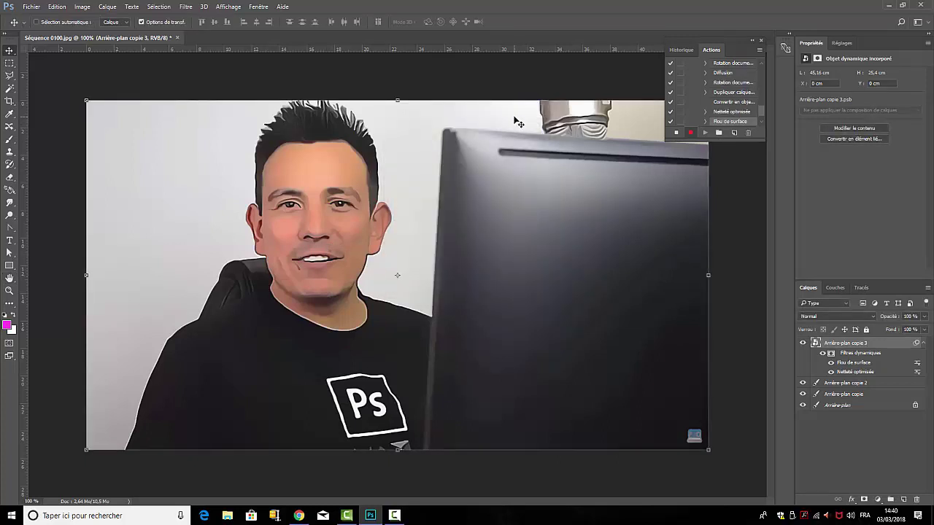
# Step: Add a Courbes adjustment layer with an S-shaped curve through input 172, output 202 and input 77, output 72
pyautogui.click(878, 500)
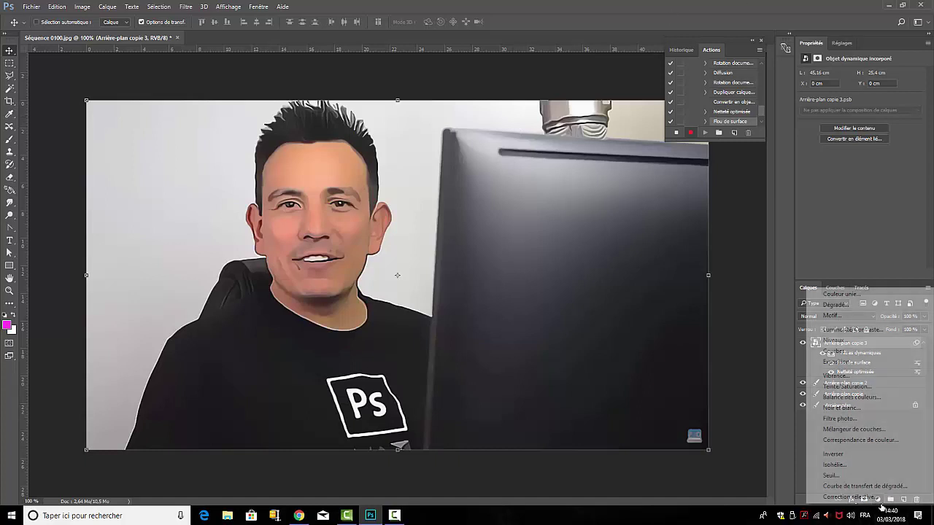
pyautogui.click(836, 351)
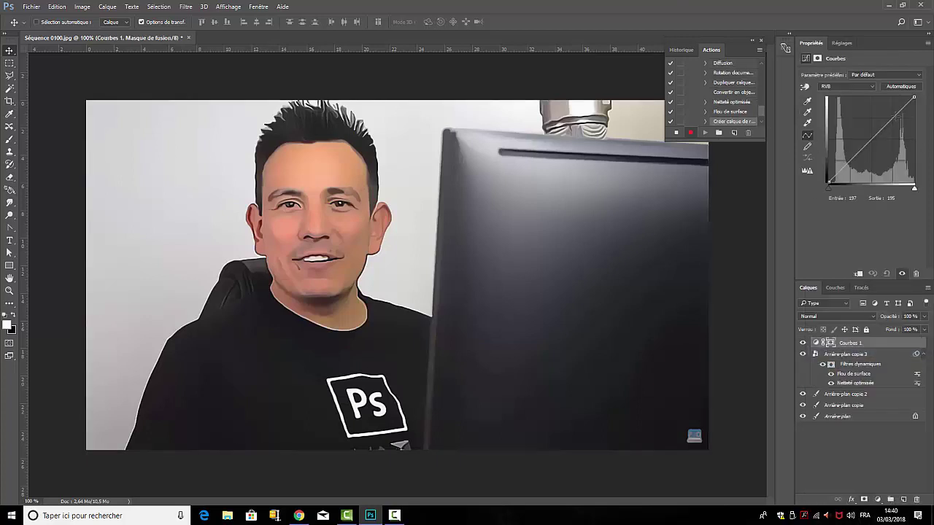
pyautogui.moveTo(891, 119); pyautogui.dragTo(886, 114)
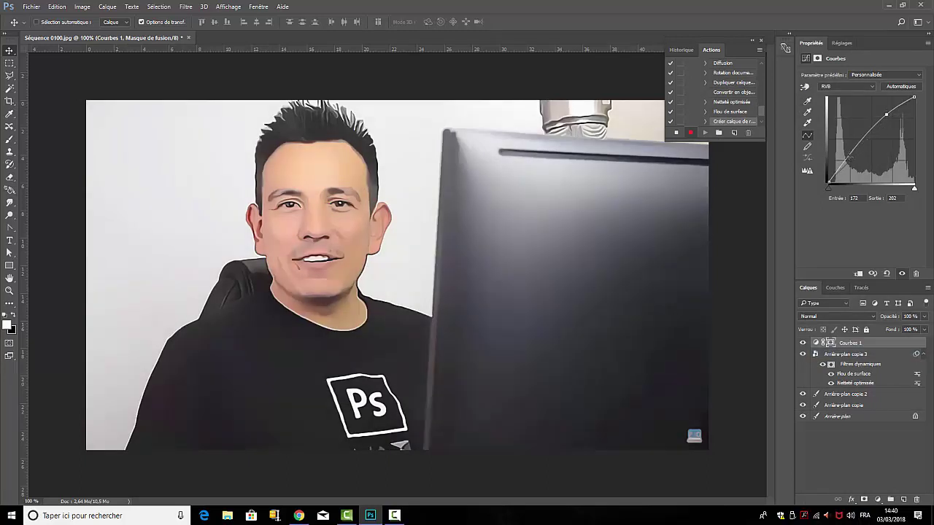
pyautogui.moveTo(848, 155); pyautogui.dragTo(855, 158)
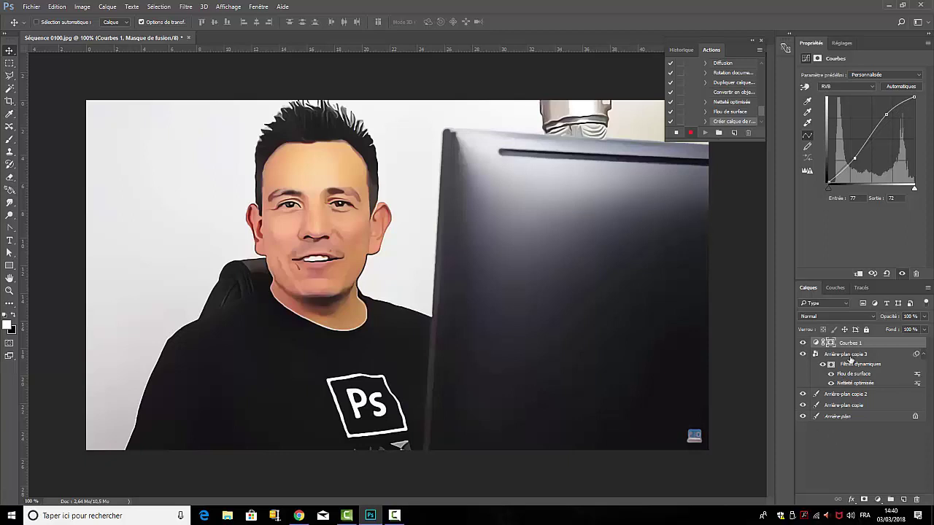
# Step: Duplicate the Arrière-plan copie 3 smart object layer as Arrière-plan copie 4
pyautogui.click(850, 355)
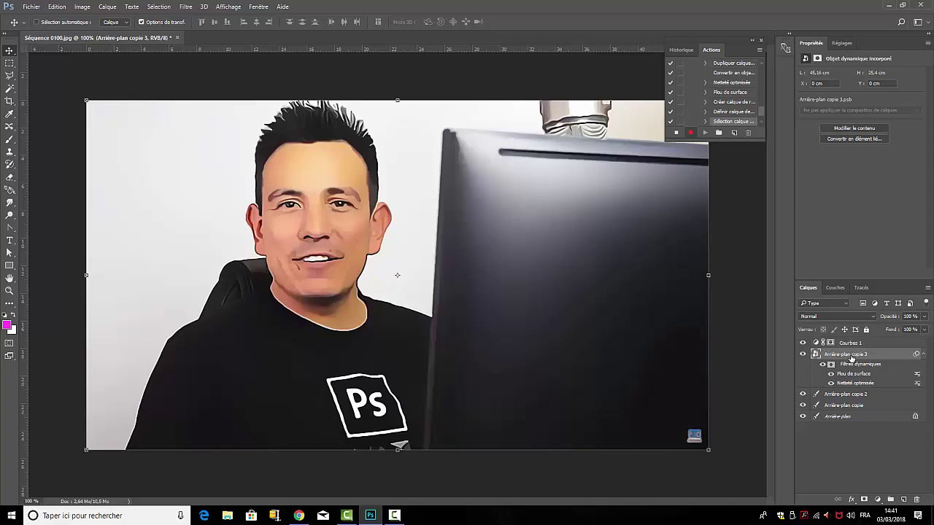
pyautogui.rightClick(851, 358)
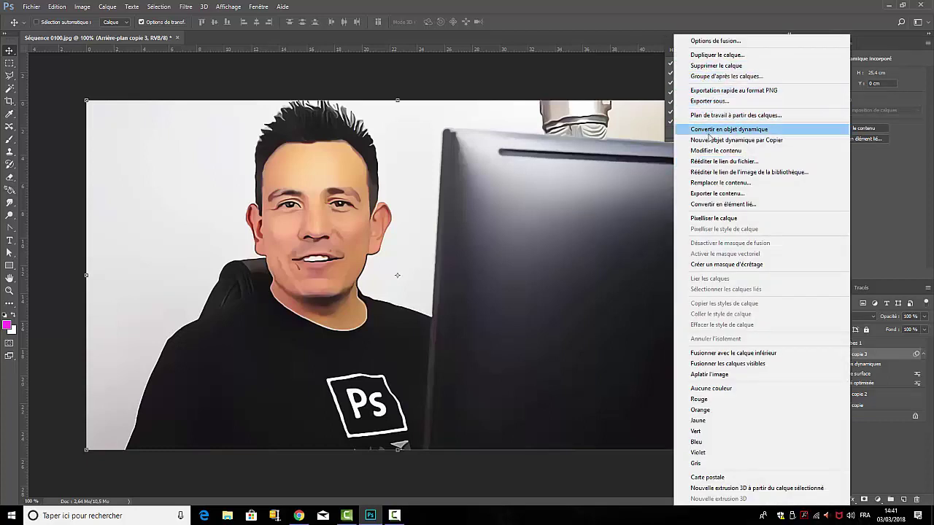
pyautogui.click(705, 58)
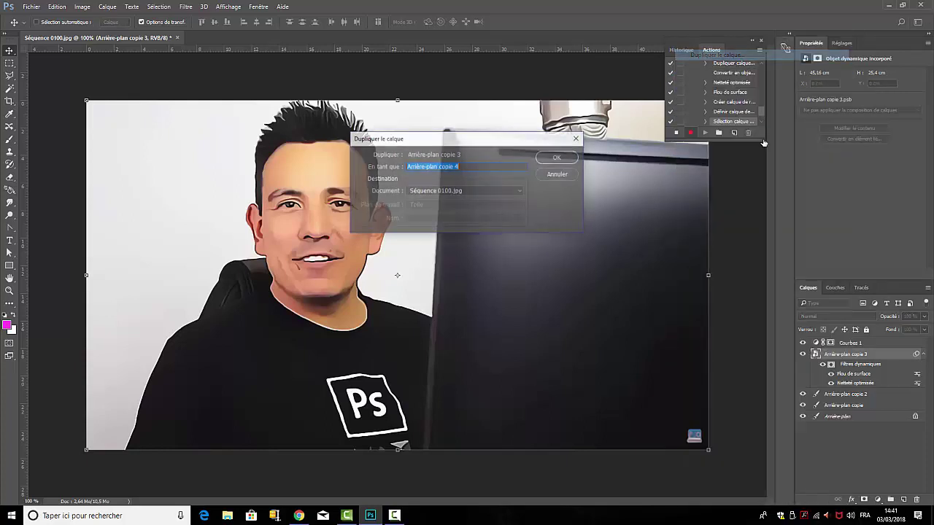
pyautogui.click(554, 157)
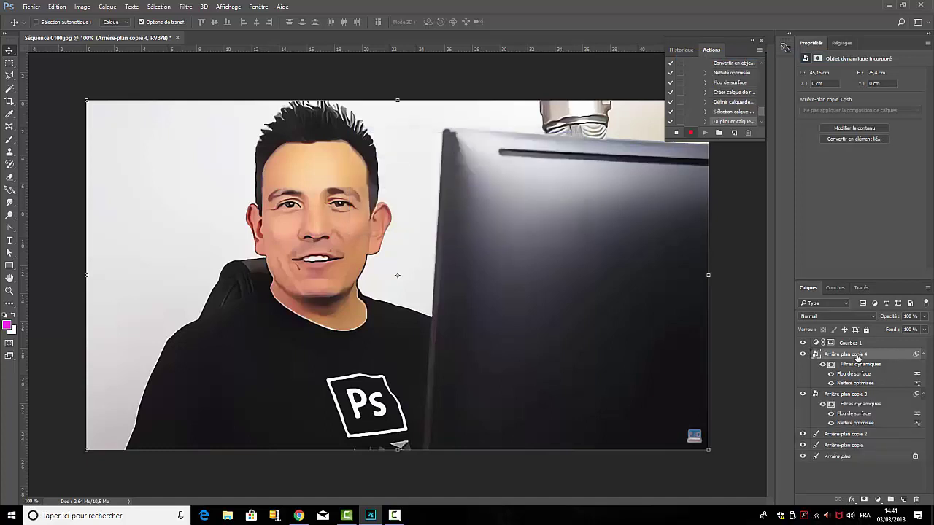
# Step: Move the Arrière-plan copie 4 layer above the Courbes 1 adjustment layer and rasterize it
pyautogui.moveTo(857, 357); pyautogui.dragTo(857, 342)
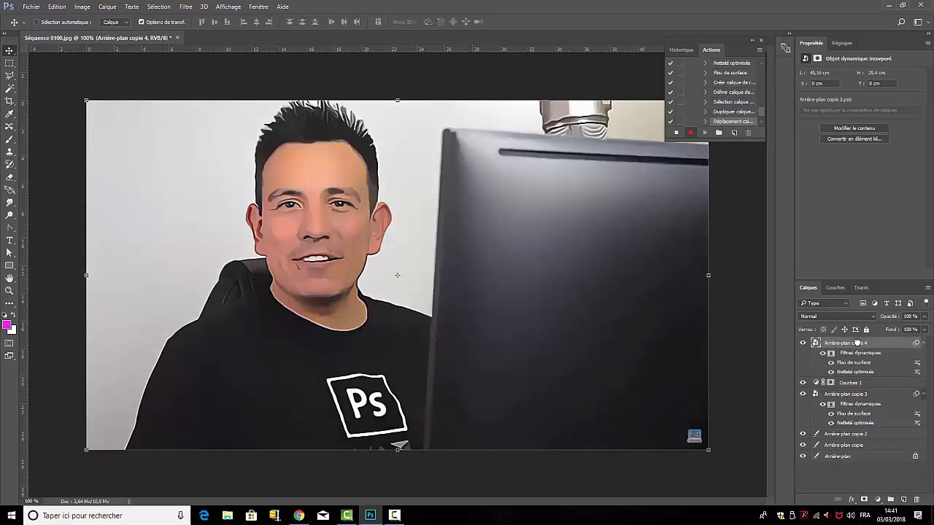
pyautogui.rightClick(857, 342)
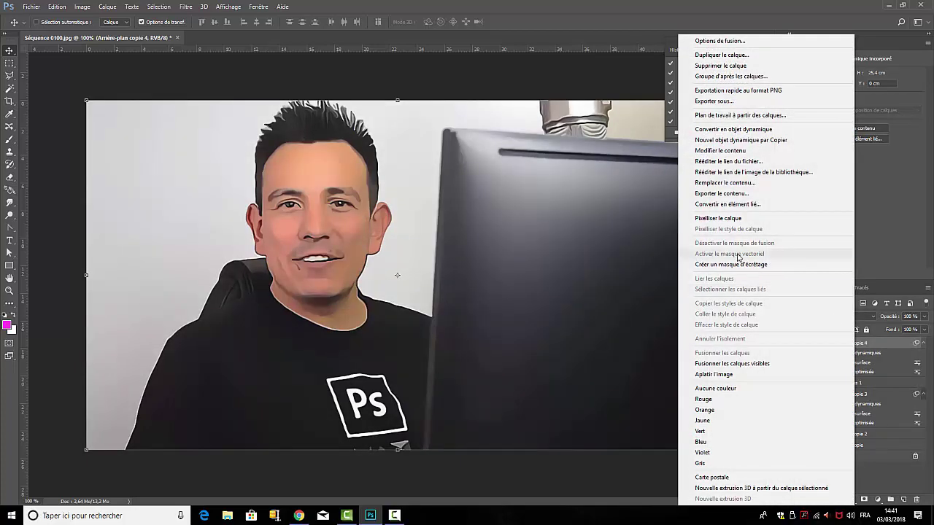
pyautogui.click(710, 219)
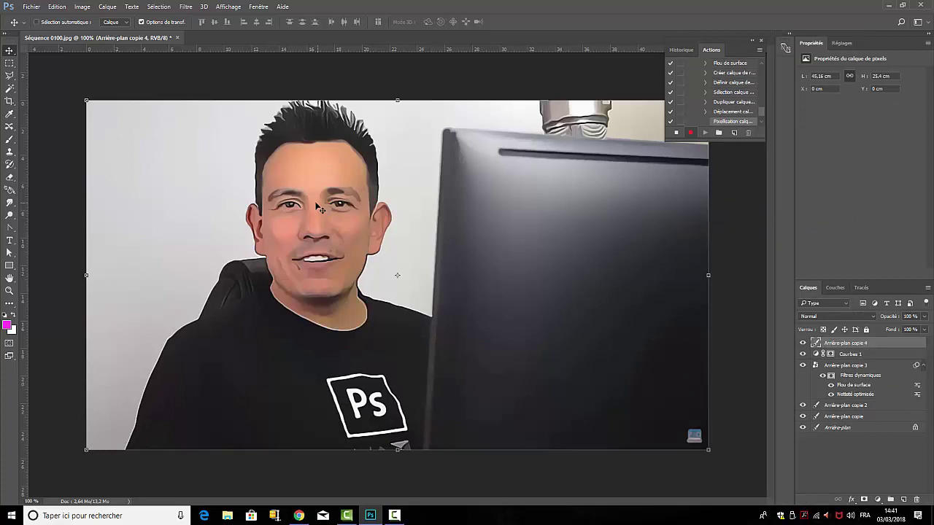
# Step: Apply Netteté optimisée to the rasterized Arrière-plan copie 4 with gain 241%, radius 3.0 px and noise reduction 100%
pyautogui.click(188, 8)
pyautogui.moveTo(241, 179)
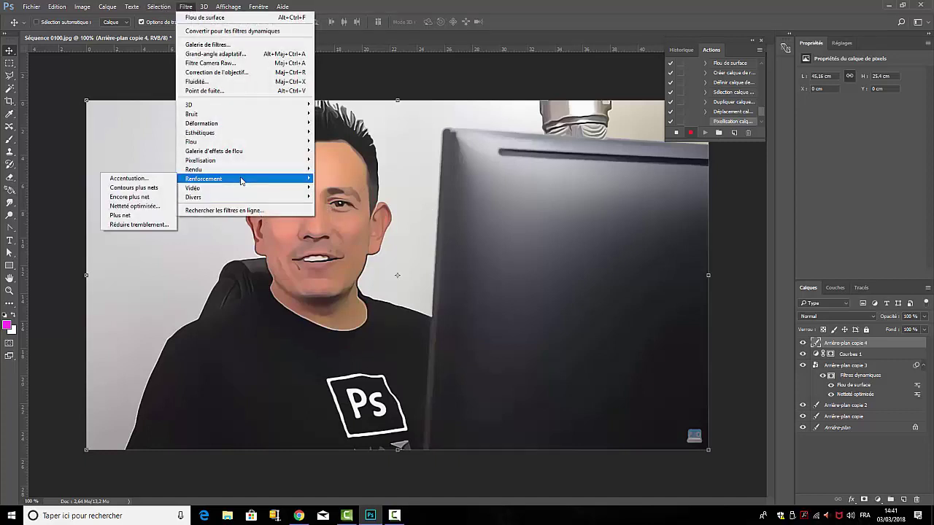
pyautogui.click(142, 206)
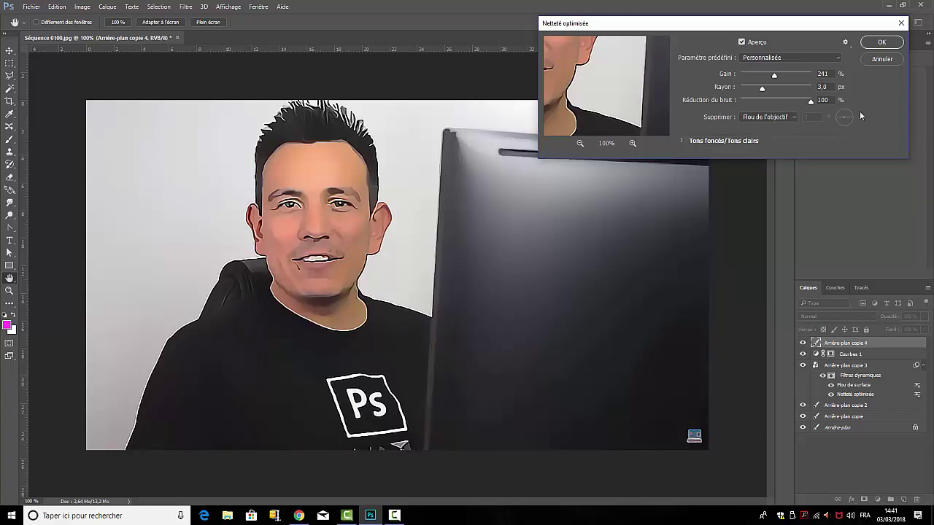
pyautogui.click(880, 44)
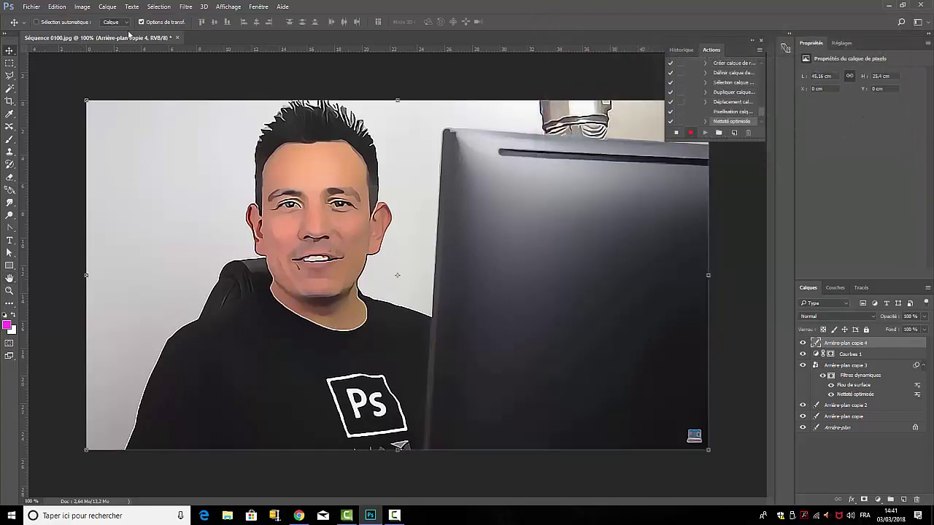
# Step: Apply Flou de surface to the rasterized Arrière-plan copie 4 layer with radius 30 pixels and threshold 15 levels
pyautogui.click(187, 7)
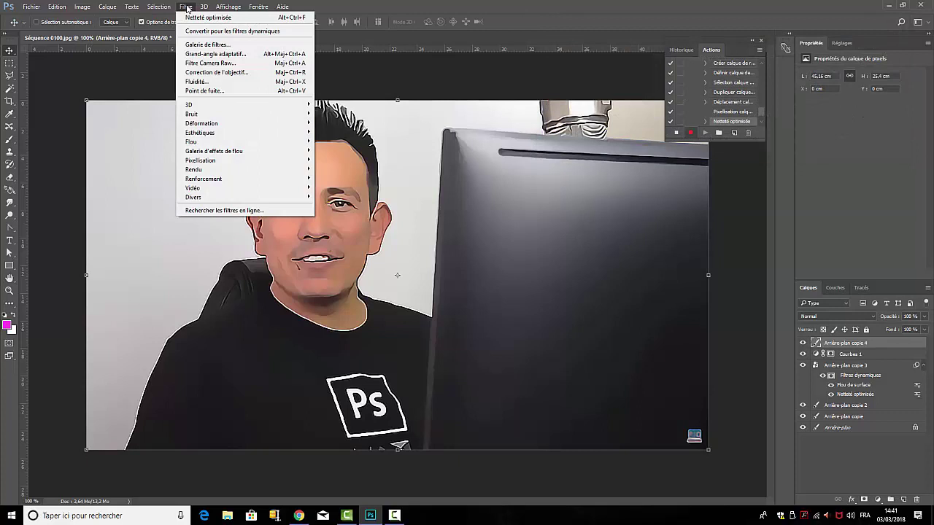
pyautogui.moveTo(221, 144)
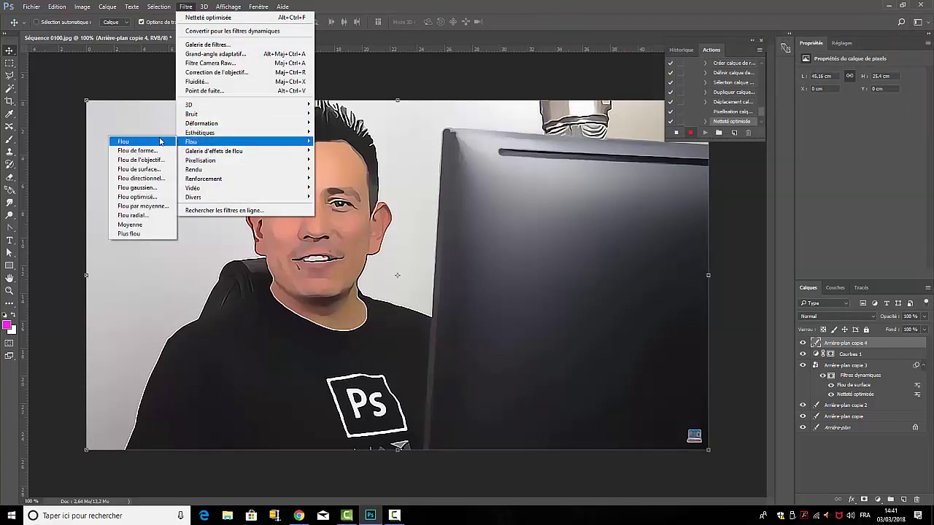
pyautogui.click(139, 169)
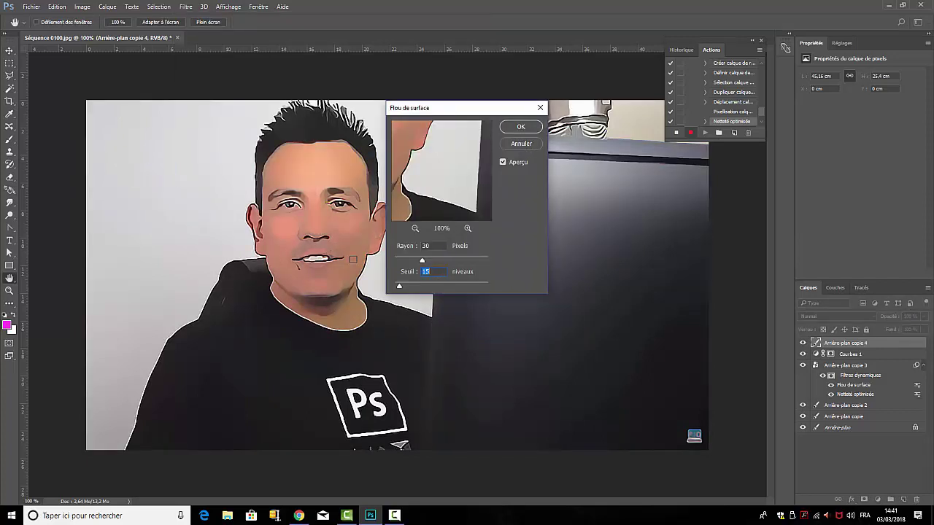
pyautogui.click(524, 129)
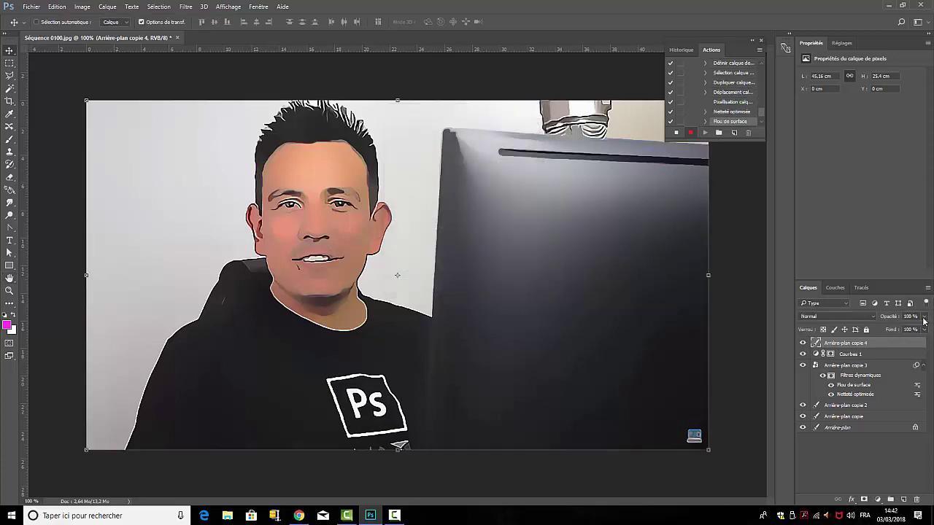
# Step: Set the opacity of Arrière-plan copie 4 to 40% and merge all visible layers
pyautogui.click(924, 317)
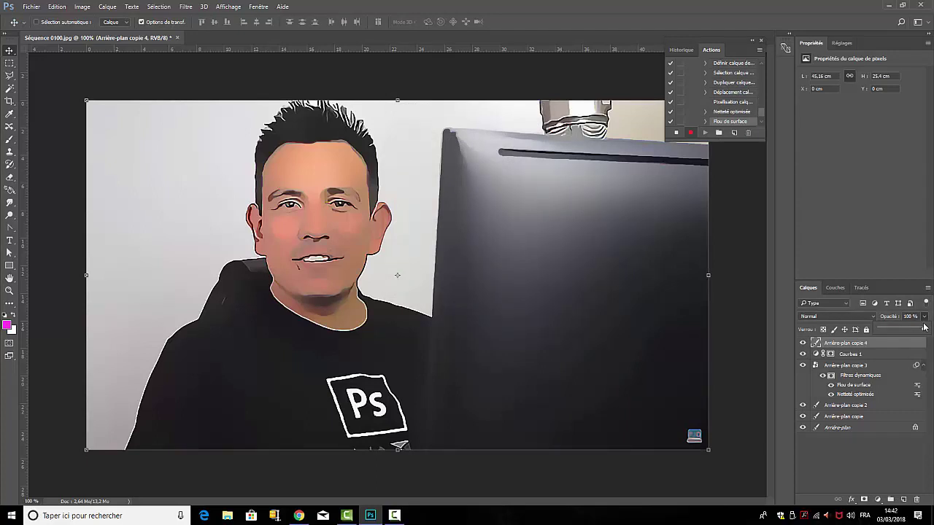
pyautogui.click(923, 329)
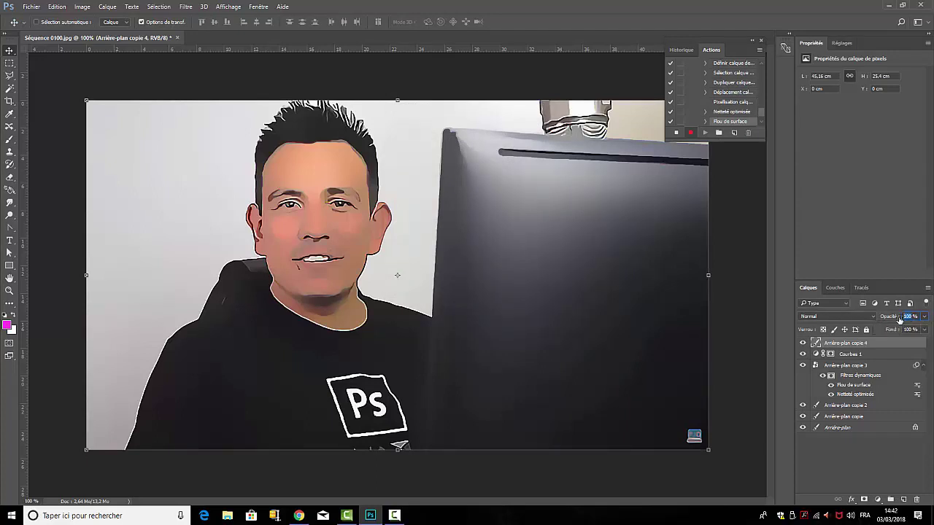
pyautogui.write('40')
pyautogui.press('Return')
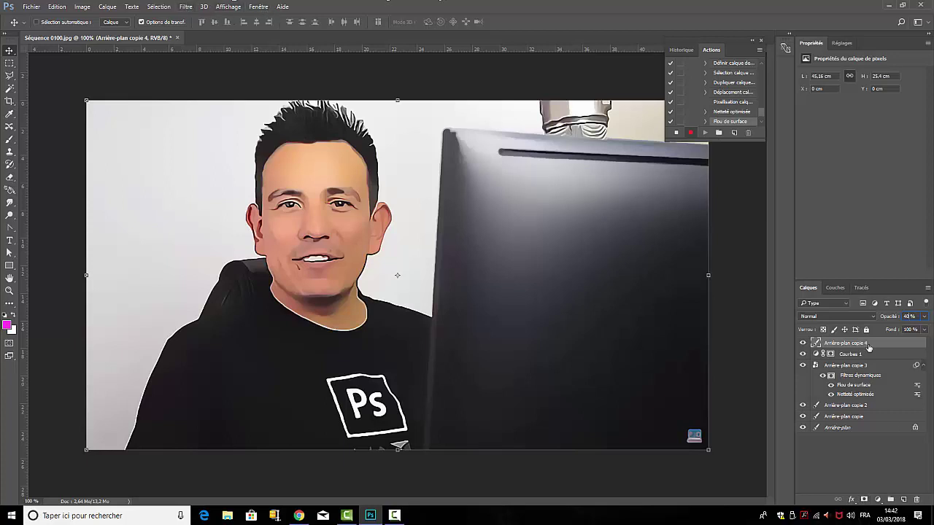
pyautogui.rightClick(845, 346)
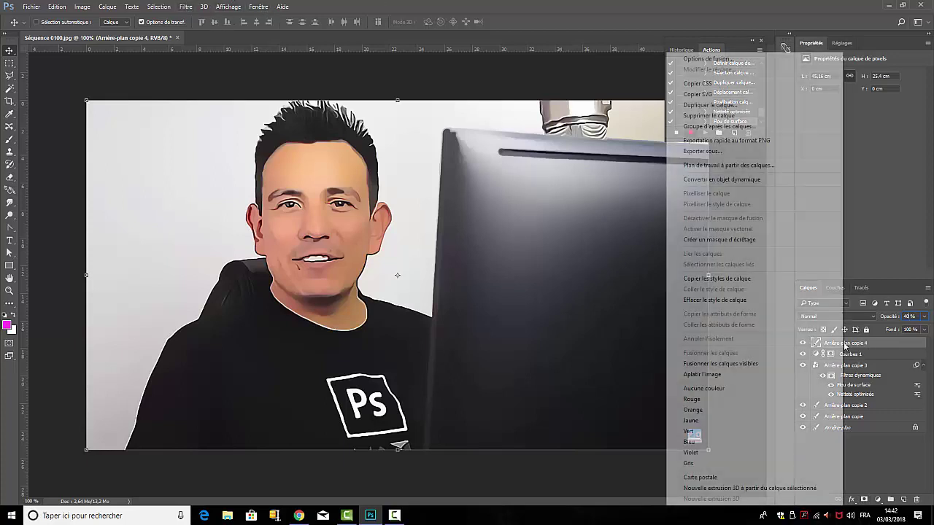
pyautogui.click(733, 364)
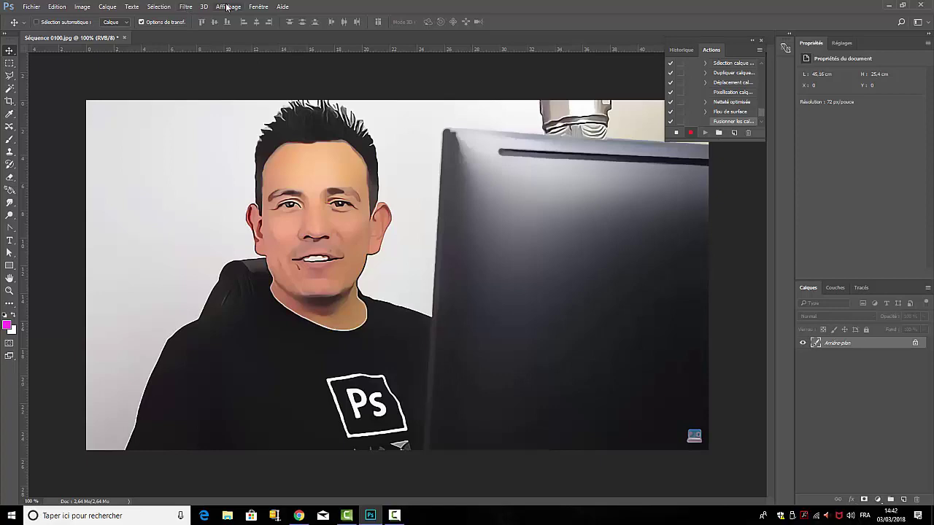
# Step: Apply the Contour postérisé filter from the filter gallery to the merged background with thickness 1, intensity 1 and posterization 6
pyautogui.click(185, 8)
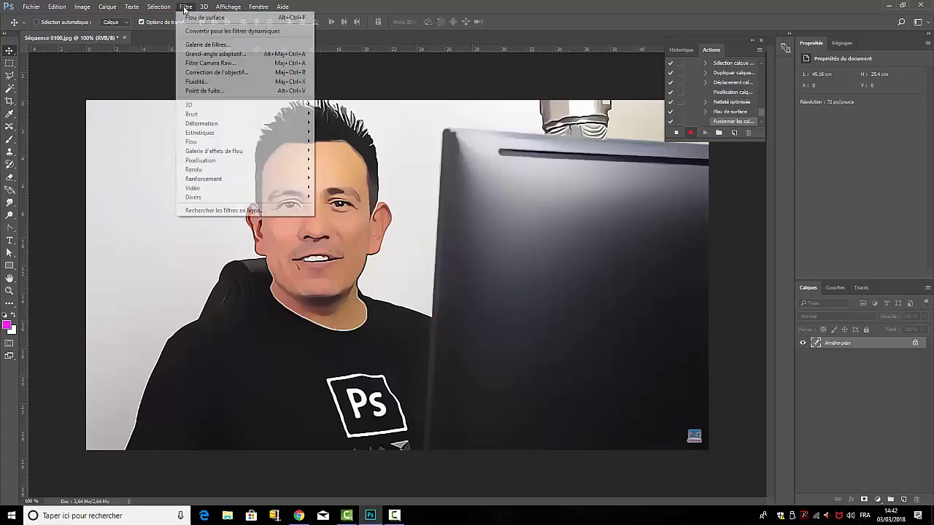
pyautogui.click(207, 45)
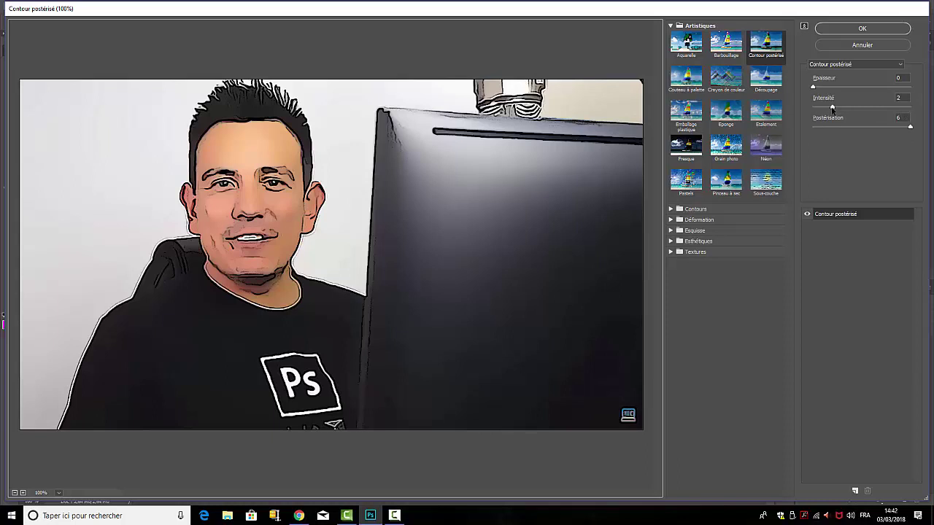
pyautogui.moveTo(833, 109); pyautogui.dragTo(826, 110)
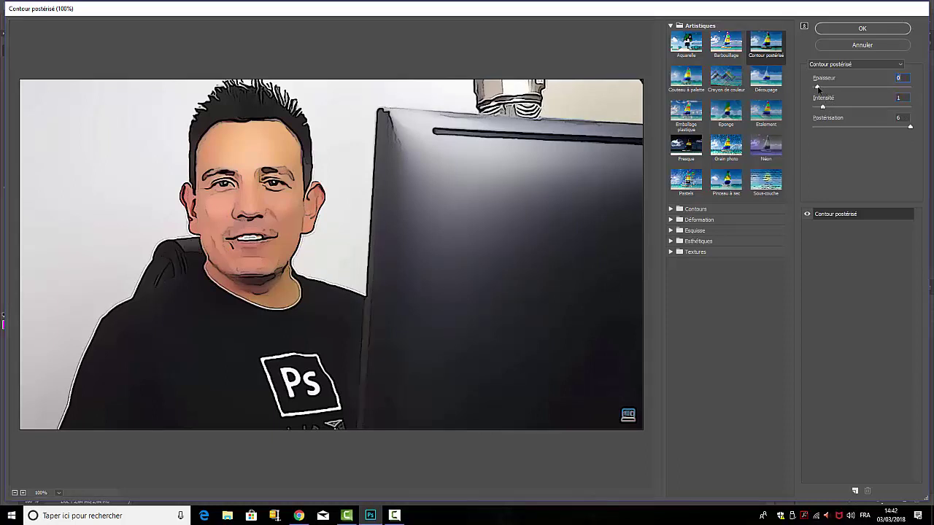
pyautogui.moveTo(812, 87); pyautogui.dragTo(818, 87)
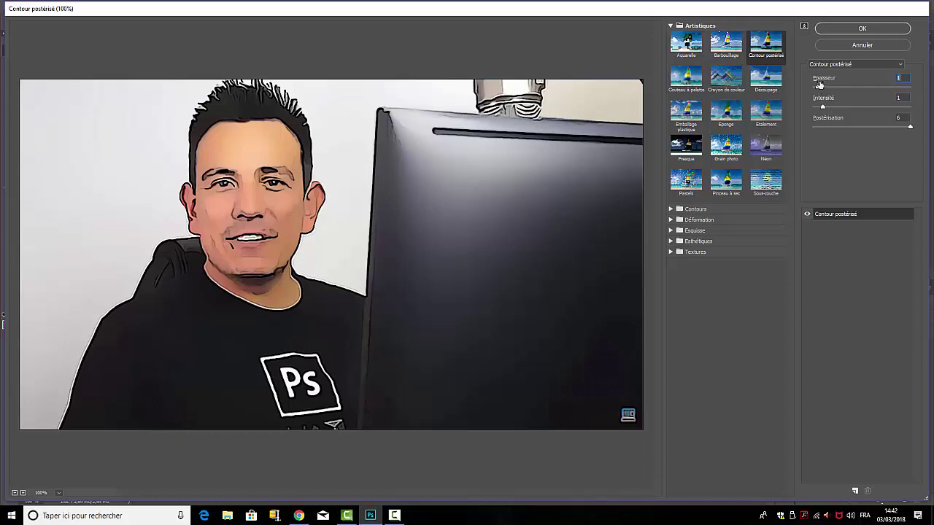
pyautogui.click(910, 129)
pyautogui.click(851, 28)
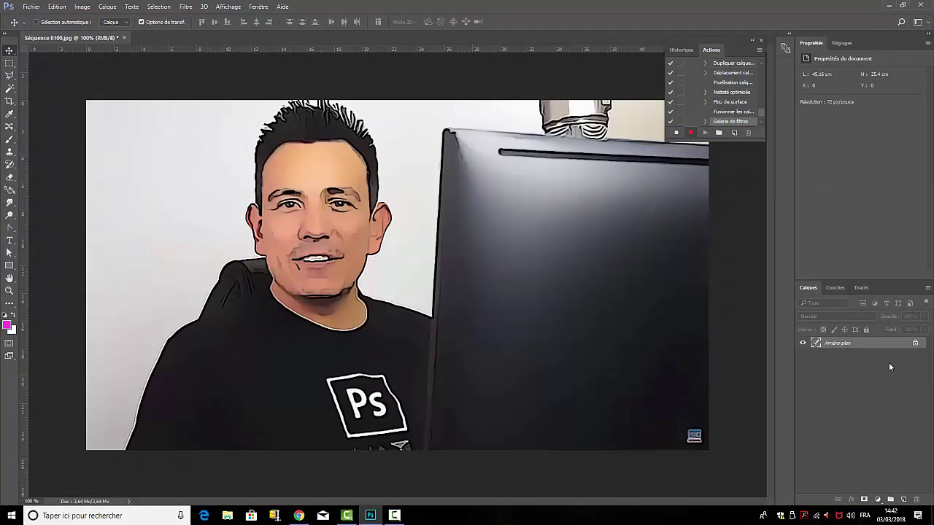
# Step: Start saving the image under a new location by creating and opening a folder named TUTO inside the DA folder
pyautogui.click(56, 7)
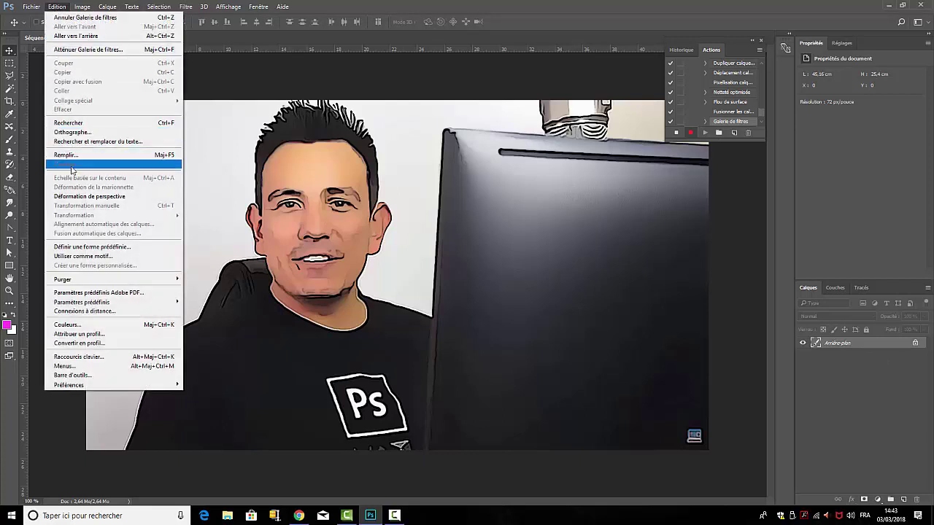
pyautogui.moveTo(32, 8)
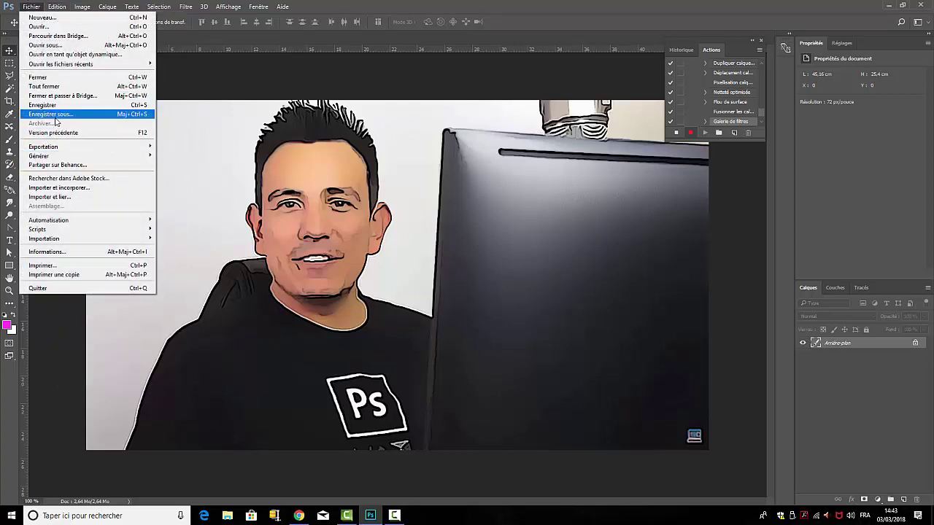
pyautogui.press('Escape')
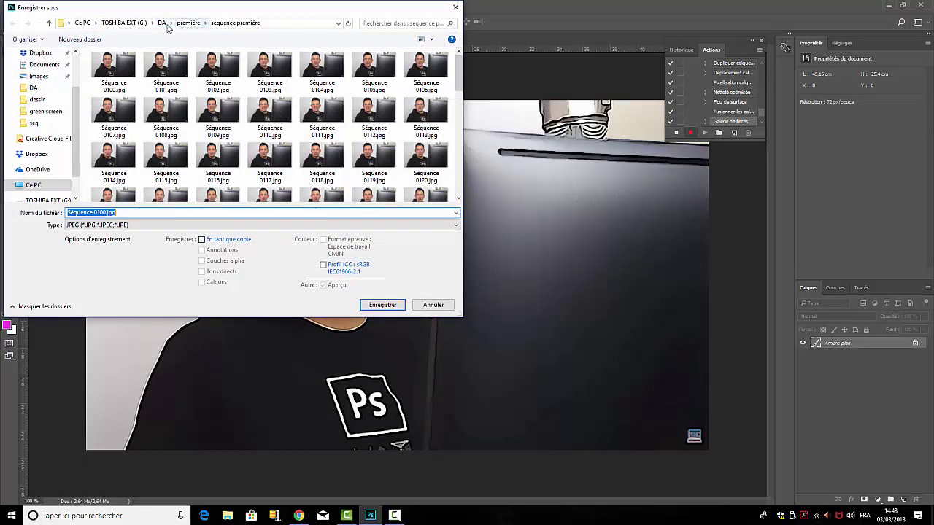
pyautogui.click(160, 24)
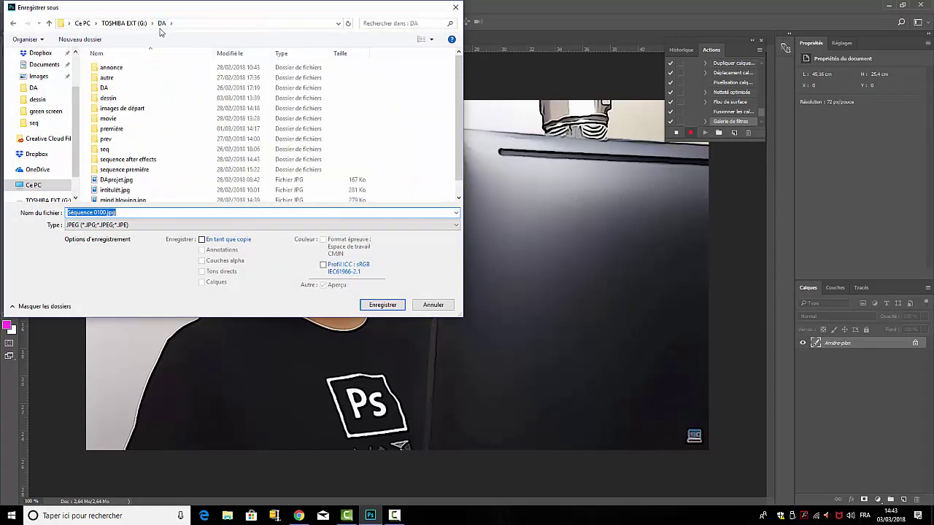
pyautogui.click(79, 41)
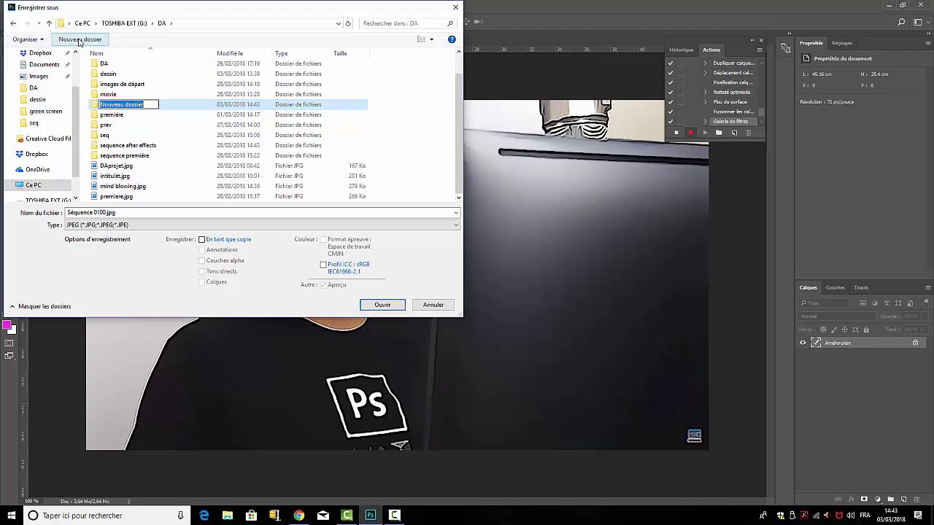
pyautogui.write('TUTO')
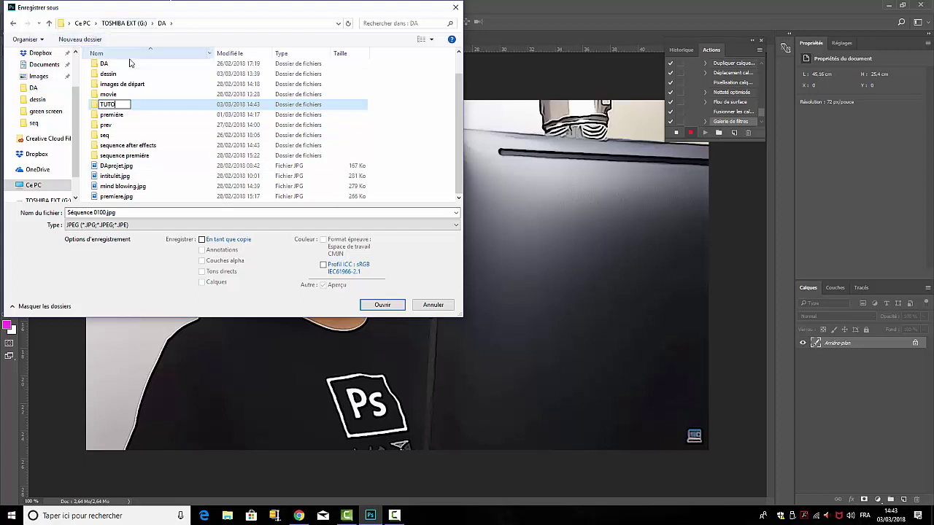
pyautogui.press('Return')
pyautogui.click(382, 304)
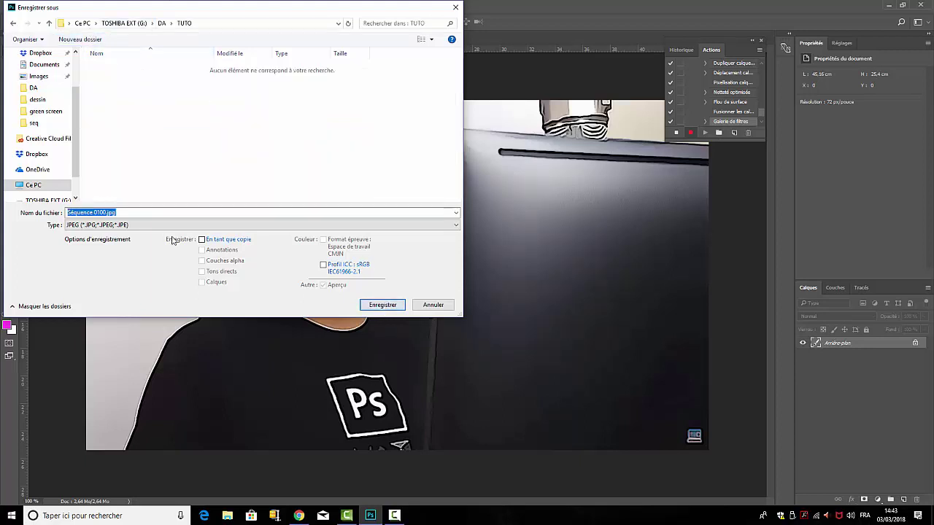
# Step: Save the image in Photoshop format as Séquence 0100.psd in the TUTO folder and stop recording the action
pyautogui.click(457, 226)
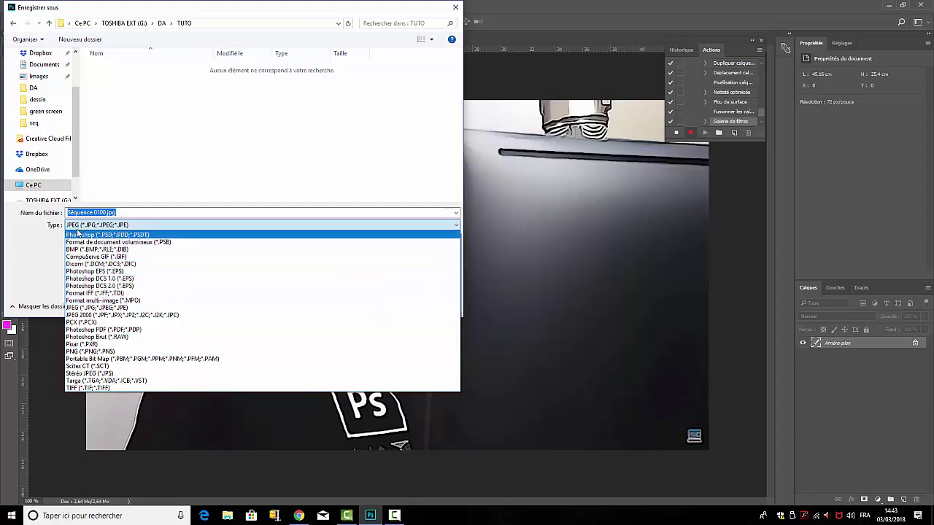
pyautogui.click(81, 235)
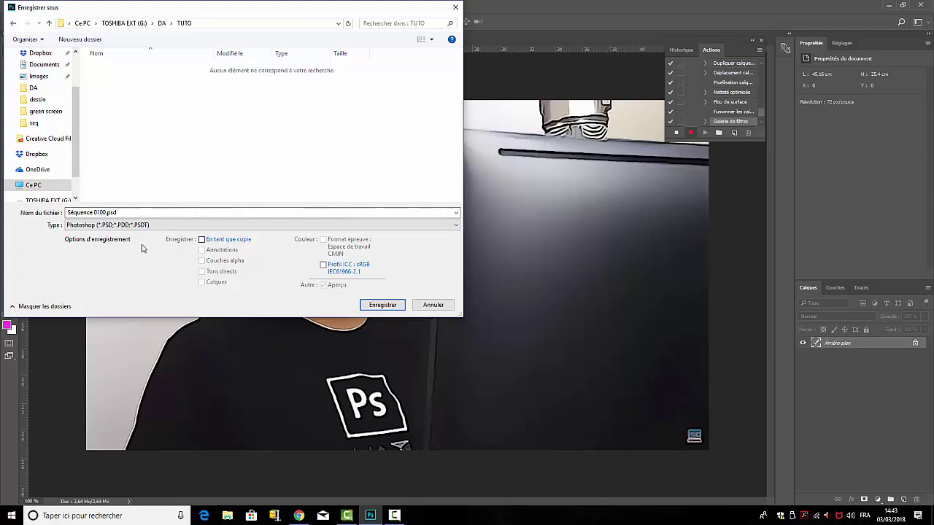
pyautogui.click(384, 306)
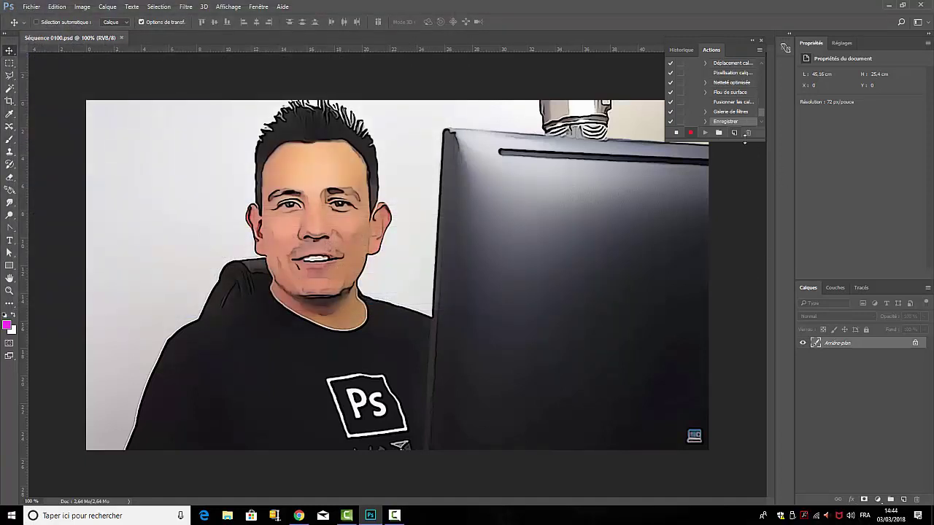
pyautogui.click(677, 134)
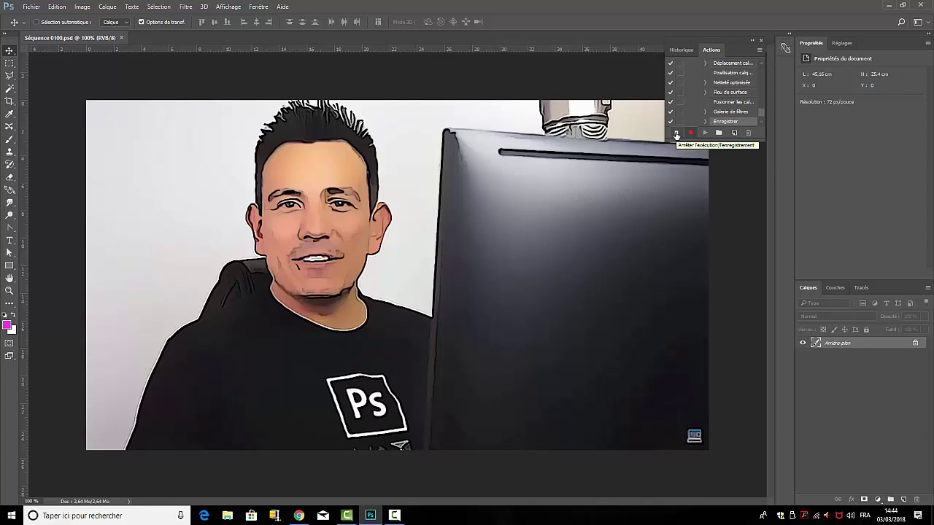
pyautogui.click(677, 134)
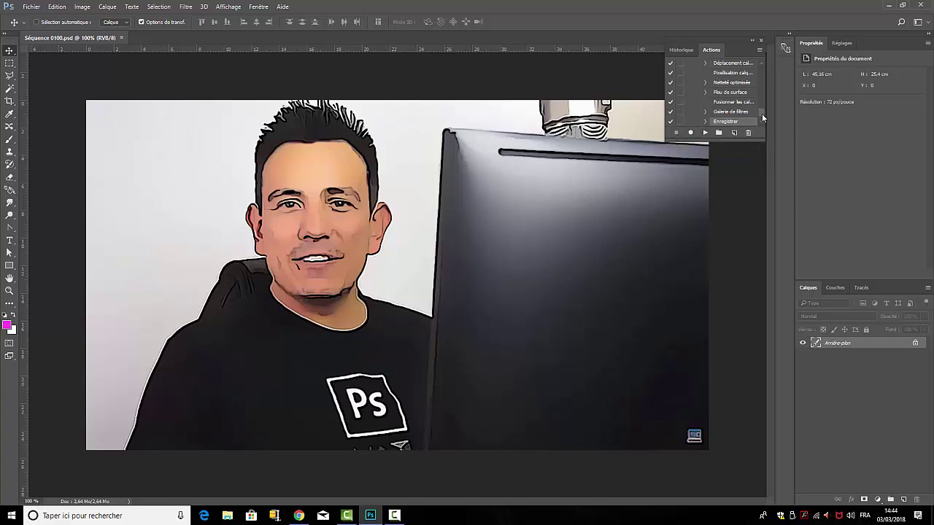
# Step: Enable the dialog toggle for the Réduction du tremblement command of the dessin action
pyautogui.moveTo(762, 110); pyautogui.dragTo(760, 82)
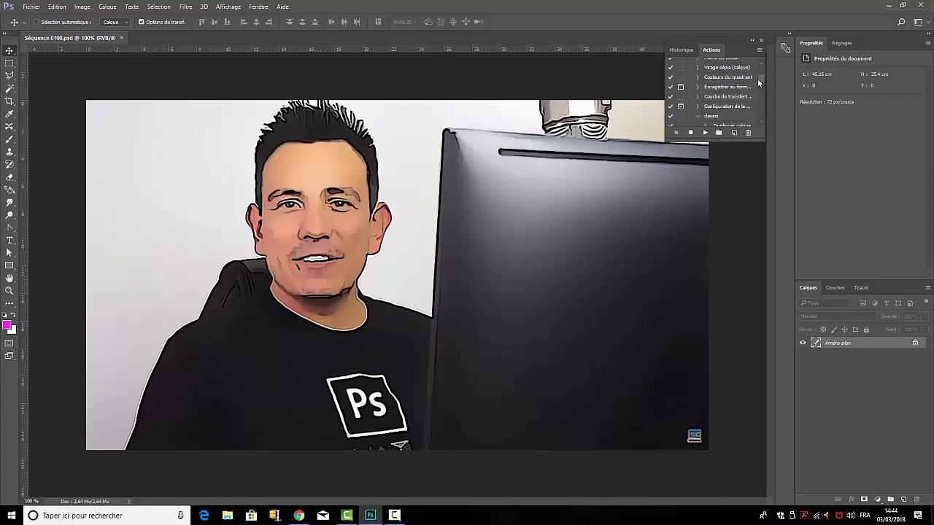
pyautogui.moveTo(762, 77)
pyautogui.mouseDown()
pyautogui.moveTo(764, 117)
pyautogui.moveTo(767, 79)
pyautogui.mouseUp()
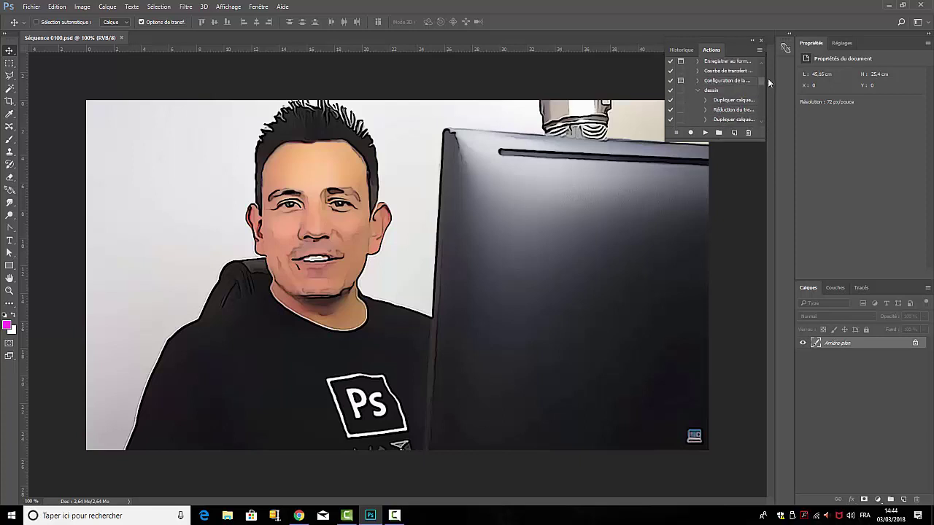
pyautogui.click(698, 91)
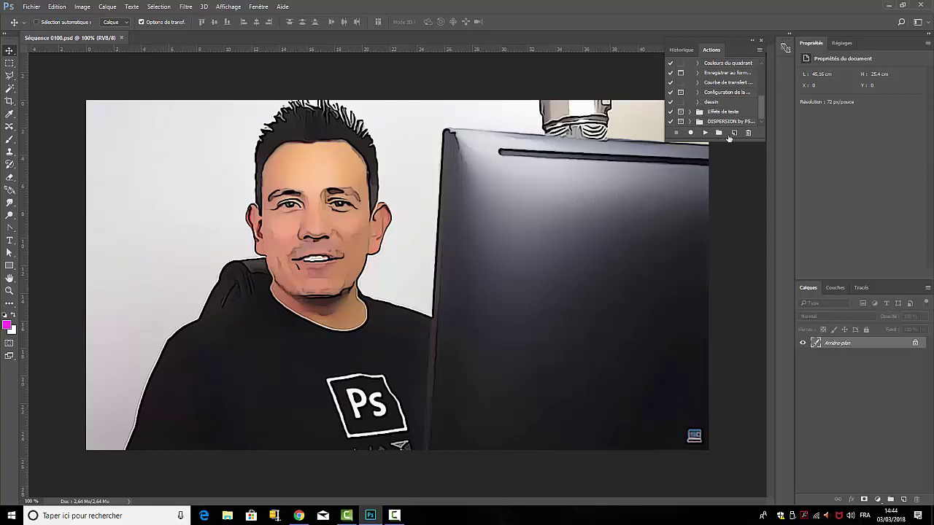
pyautogui.click(697, 103)
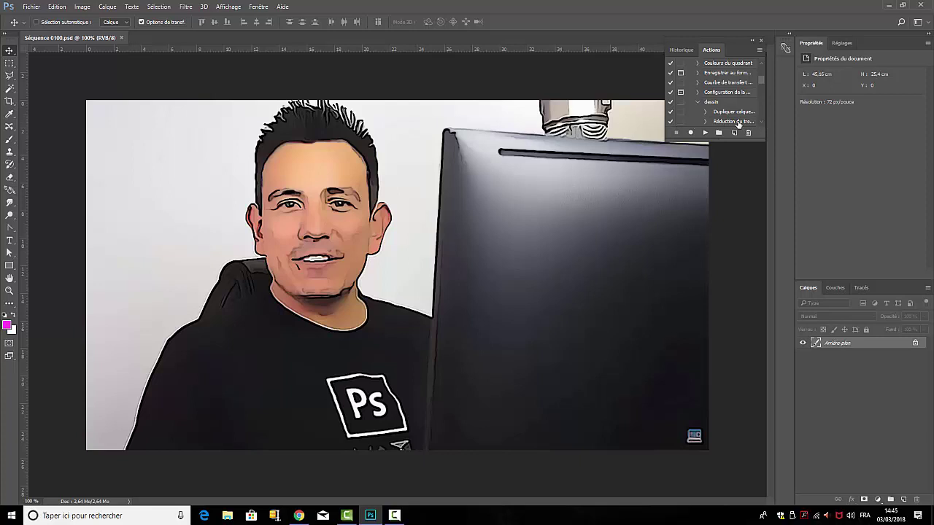
pyautogui.click(680, 122)
# Step: Open Séquence 0101.jpg from the sequence première folder inside DA > première
pyautogui.click(29, 7)
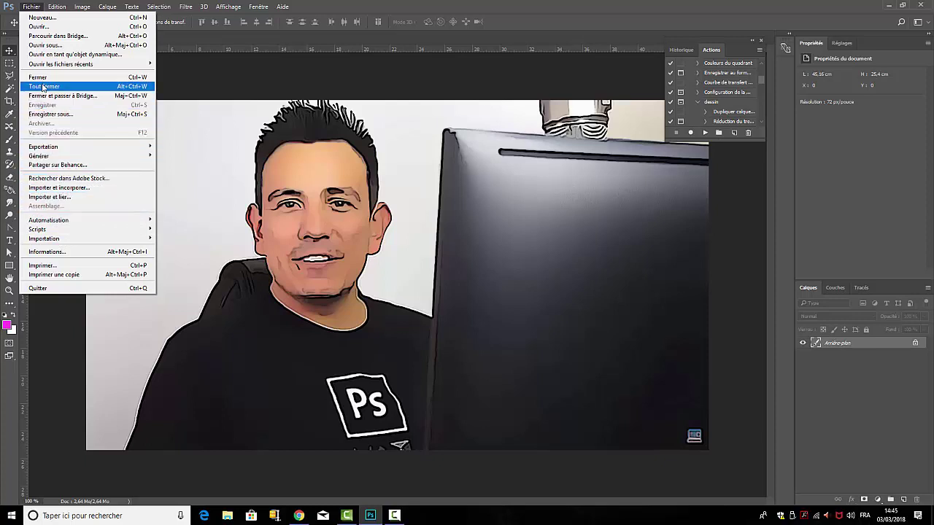
pyautogui.click(874, 345)
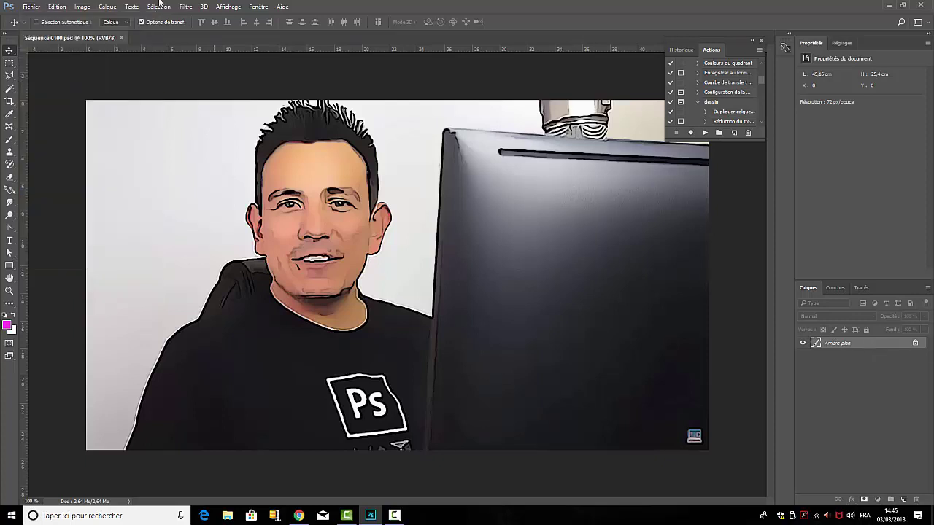
pyautogui.click(30, 9)
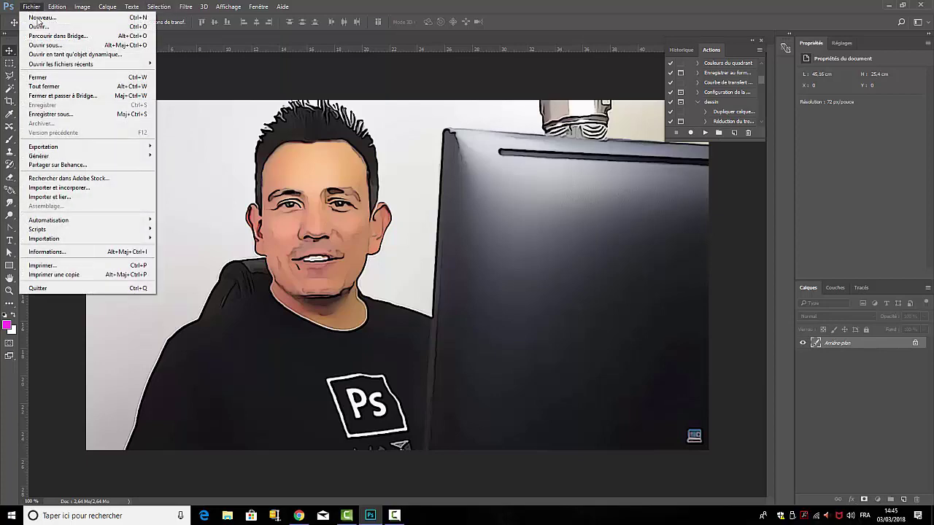
pyautogui.click(49, 28)
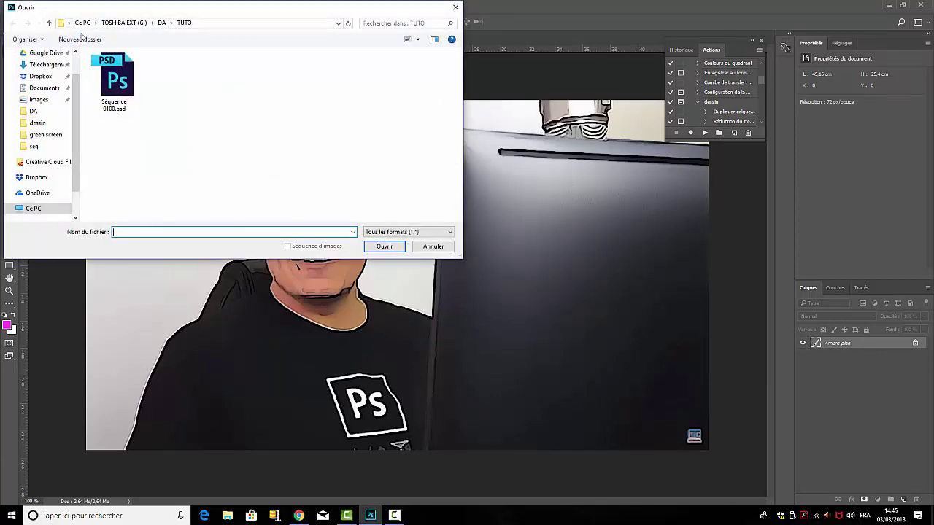
pyautogui.click(162, 22)
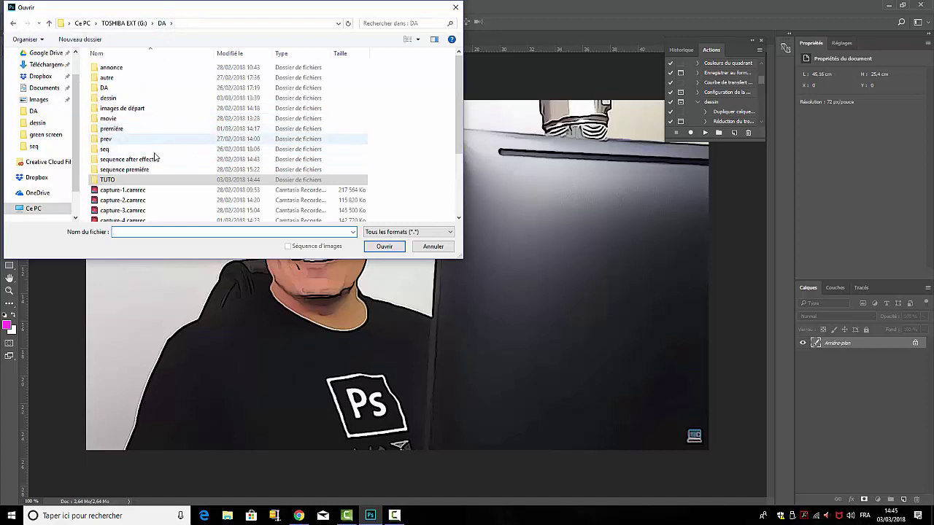
pyautogui.click(113, 129)
pyautogui.doubleClick(115, 133)
pyautogui.click(122, 78)
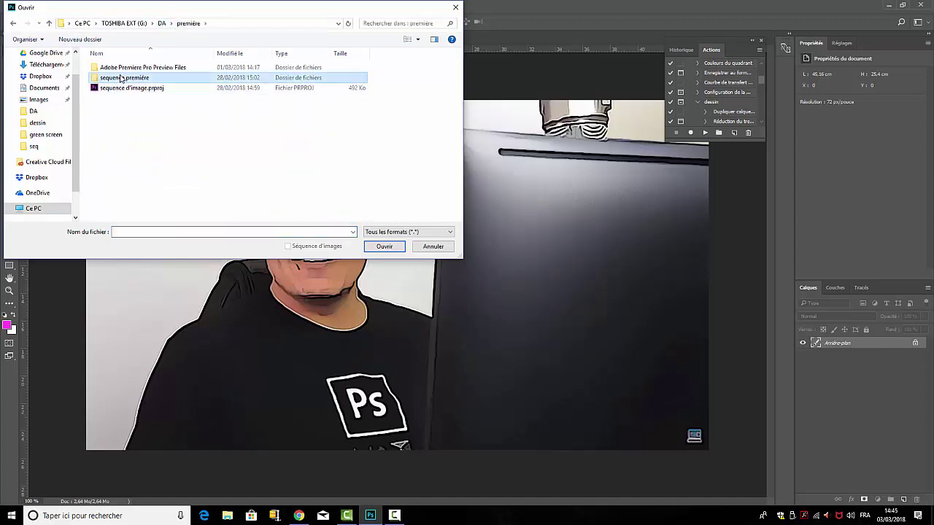
pyautogui.doubleClick(121, 78)
pyautogui.click(166, 69)
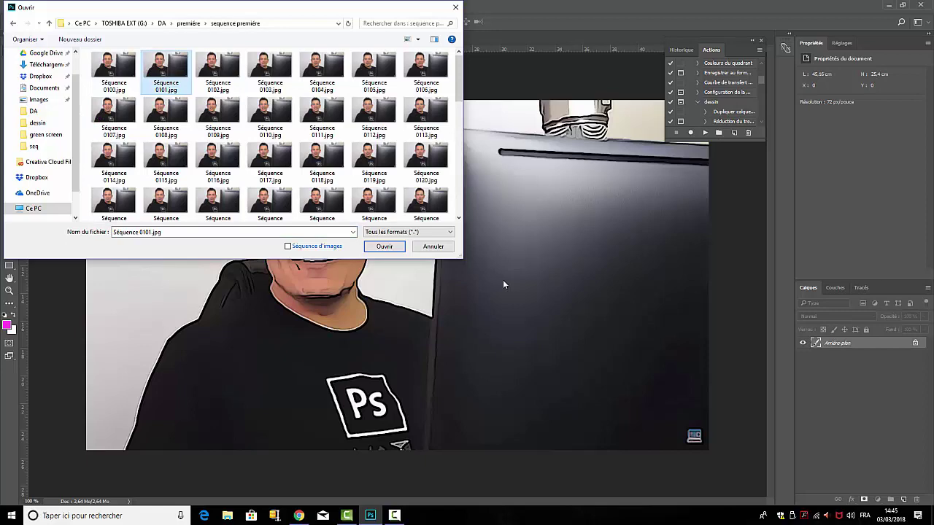
pyautogui.click(393, 251)
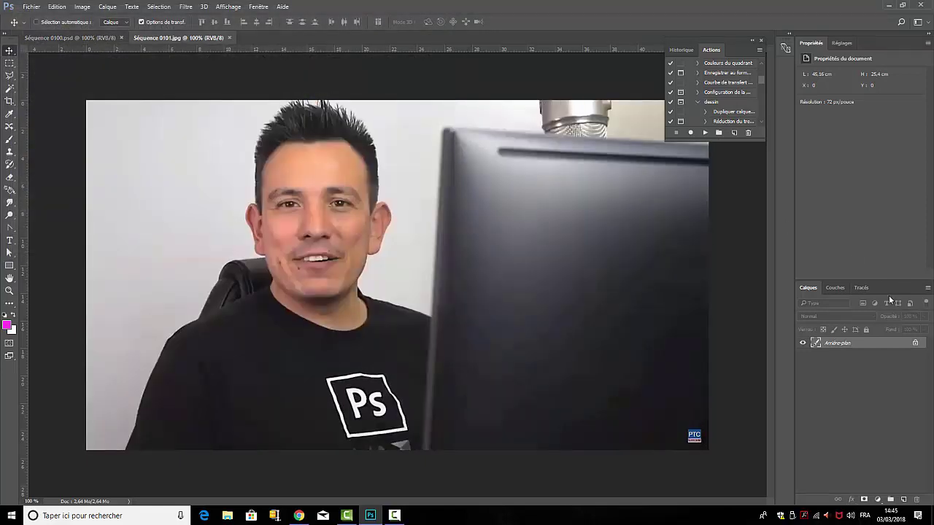
# Step: Play the dessin action on Séquence 0101.jpg and accept the Réduction du tremblement settings
pyautogui.click(708, 106)
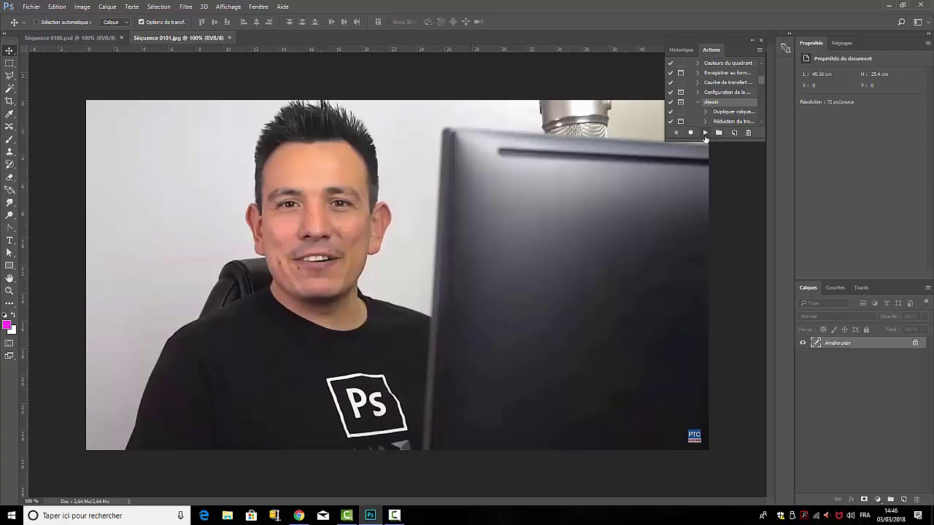
pyautogui.click(706, 132)
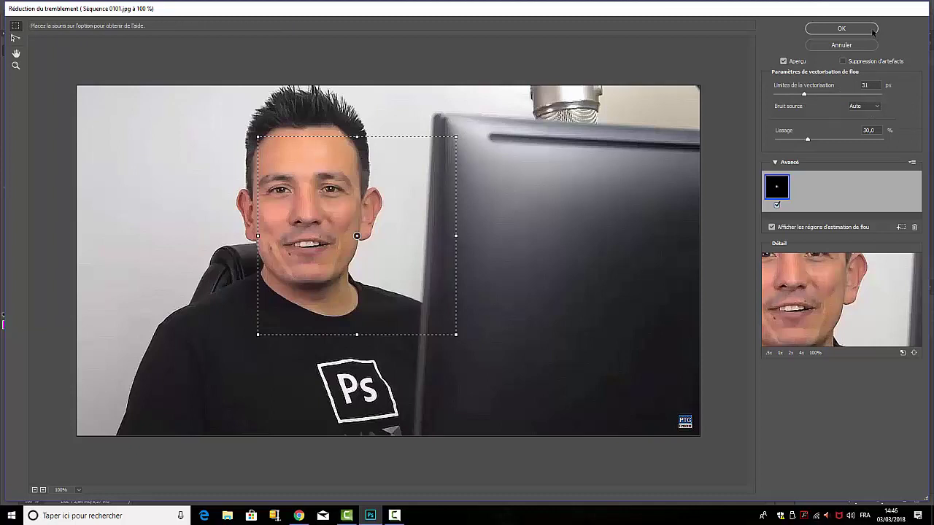
pyautogui.click(842, 29)
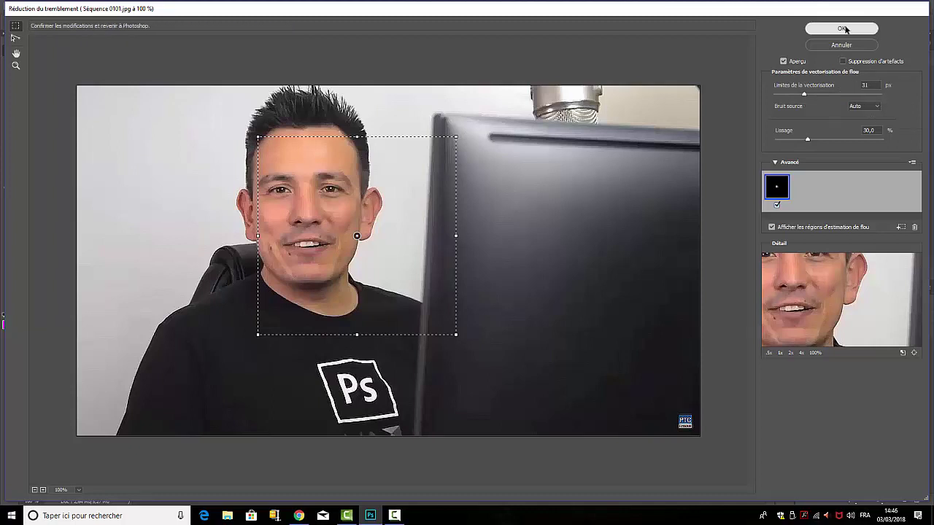